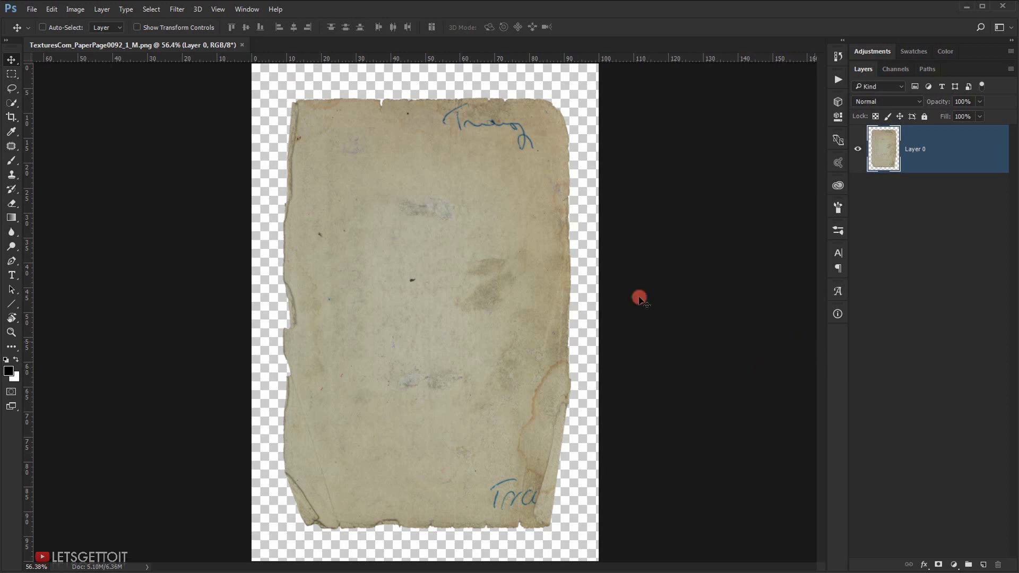
Open wedding-dresses-1486242.jpg from the image folder and add the old paper texture over it as a new layer
{"action": "key", "text": "alt+Tab"}
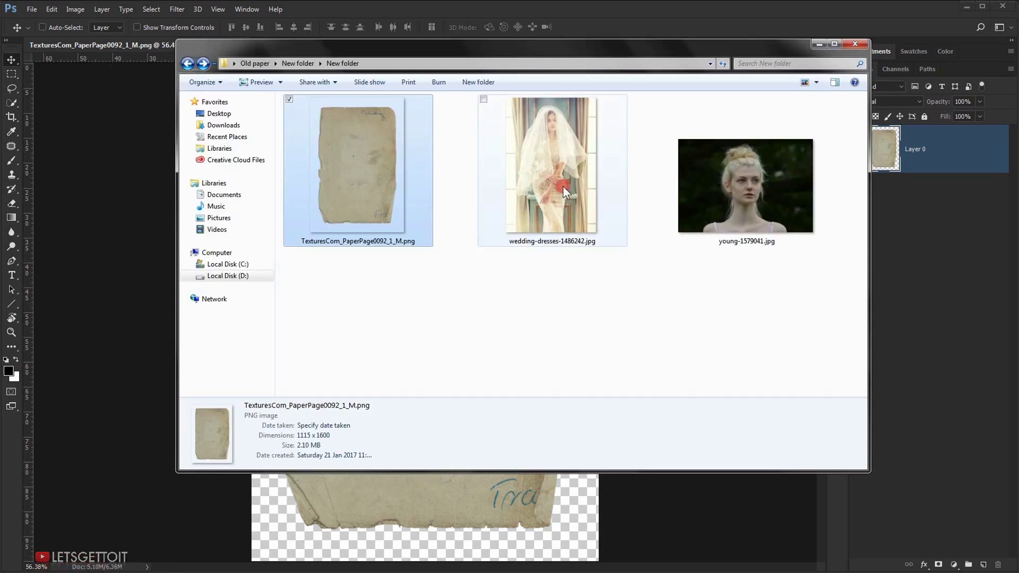
{"action": "left_click_drag", "start_coordinate": [540, 203], "coordinate": [10, 441]}
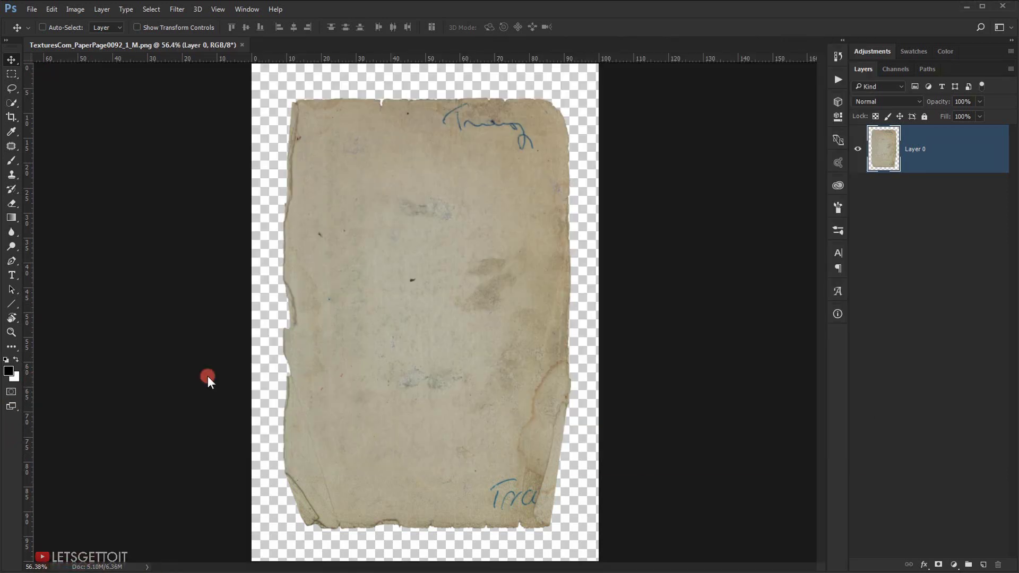
{"action": "key", "text": "ctrl+0"}
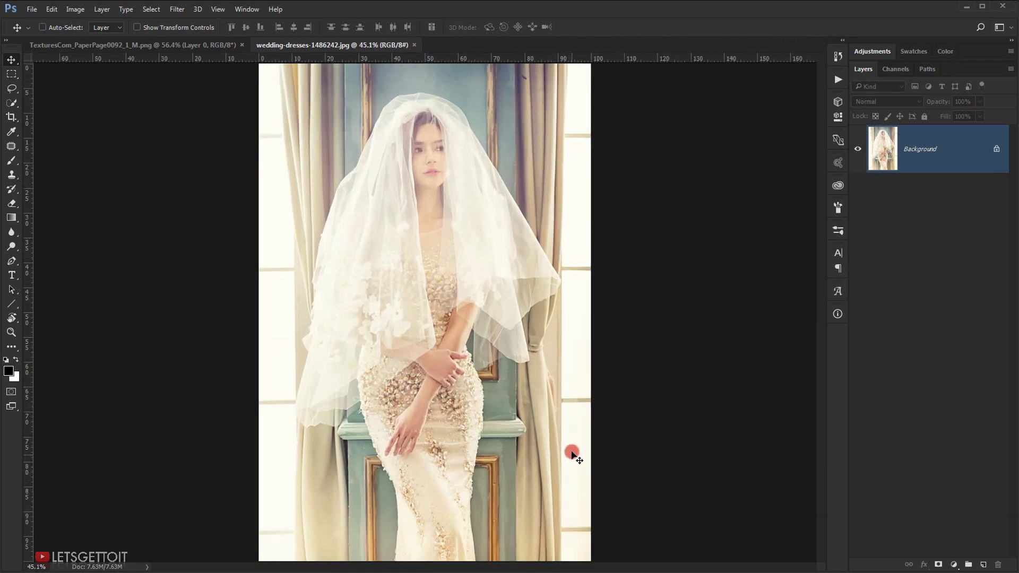
{"action": "left_click", "coordinate": [175, 49]}
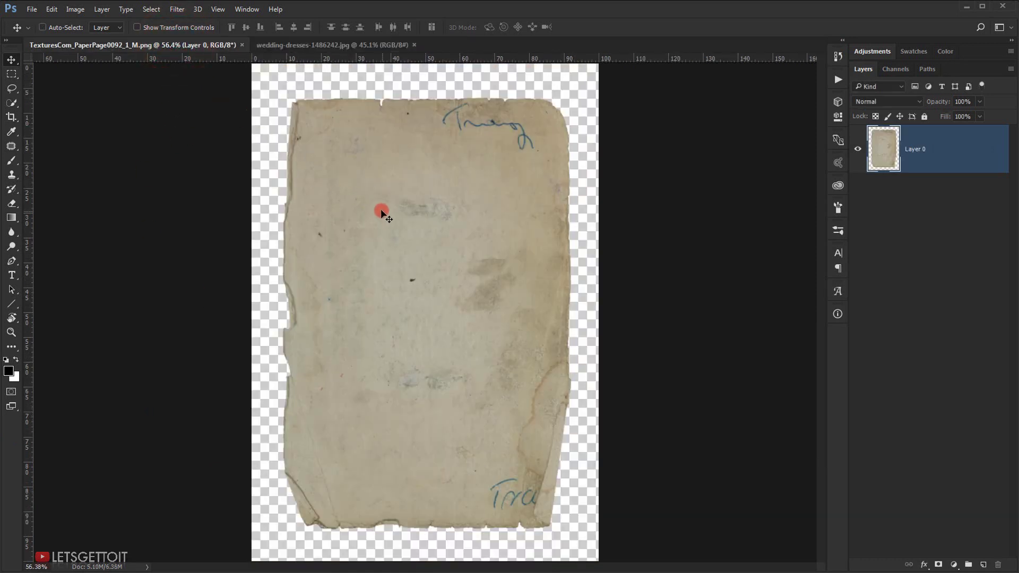
{"action": "left_click_drag", "start_coordinate": [380, 211], "coordinate": [434, 275]}
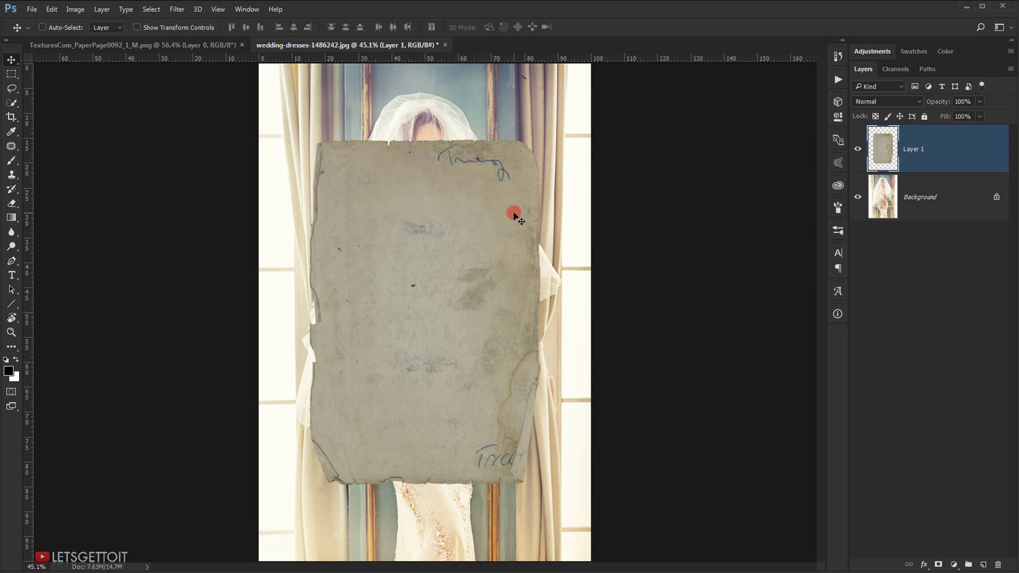
Desaturate the paper texture layer
{"action": "key", "text": "ctrl+shift+u"}
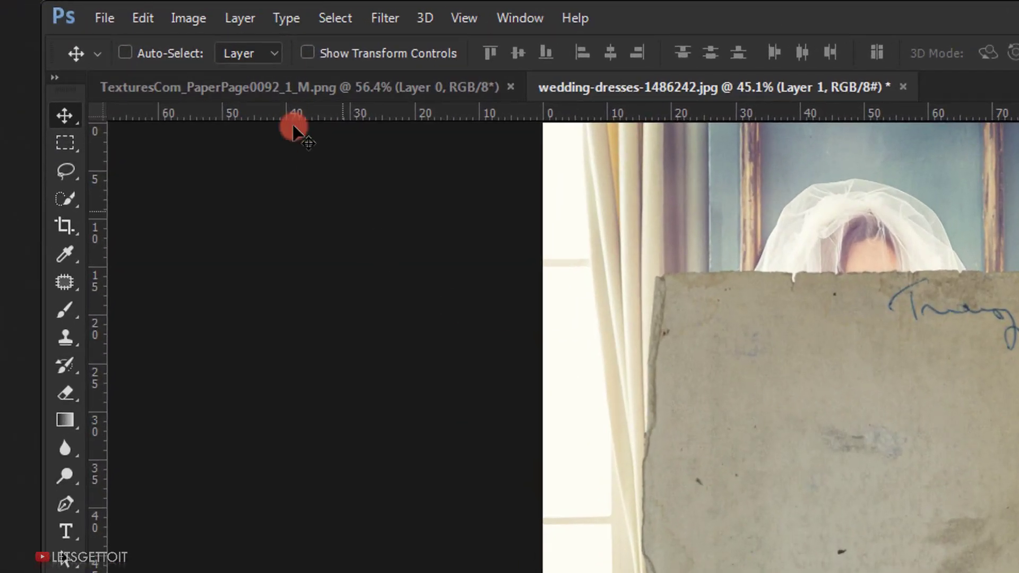
{"action": "left_click", "coordinate": [75, 9]}
{"action": "mouse_move", "coordinate": [220, 75]}
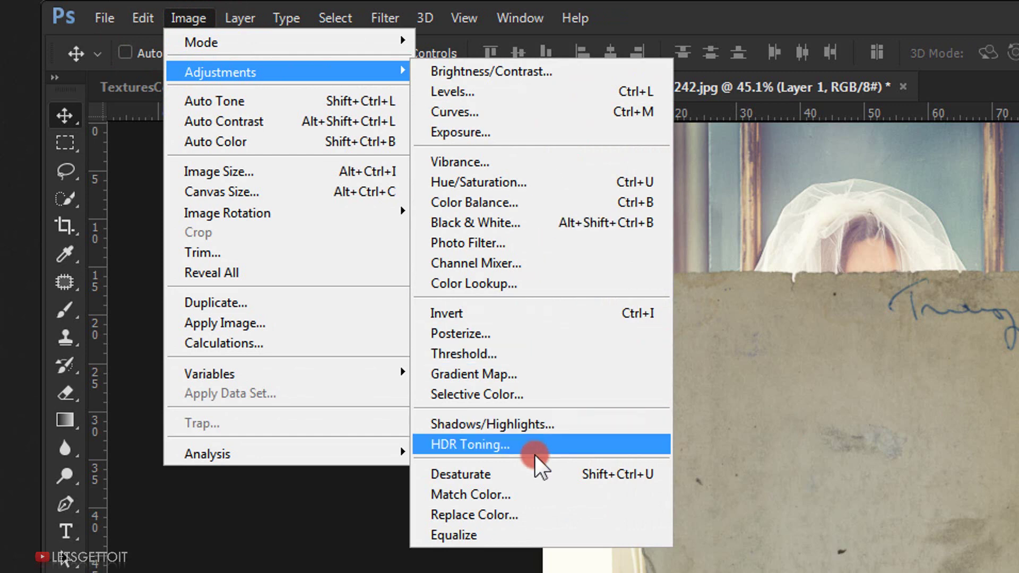
{"action": "left_click", "coordinate": [632, 473]}
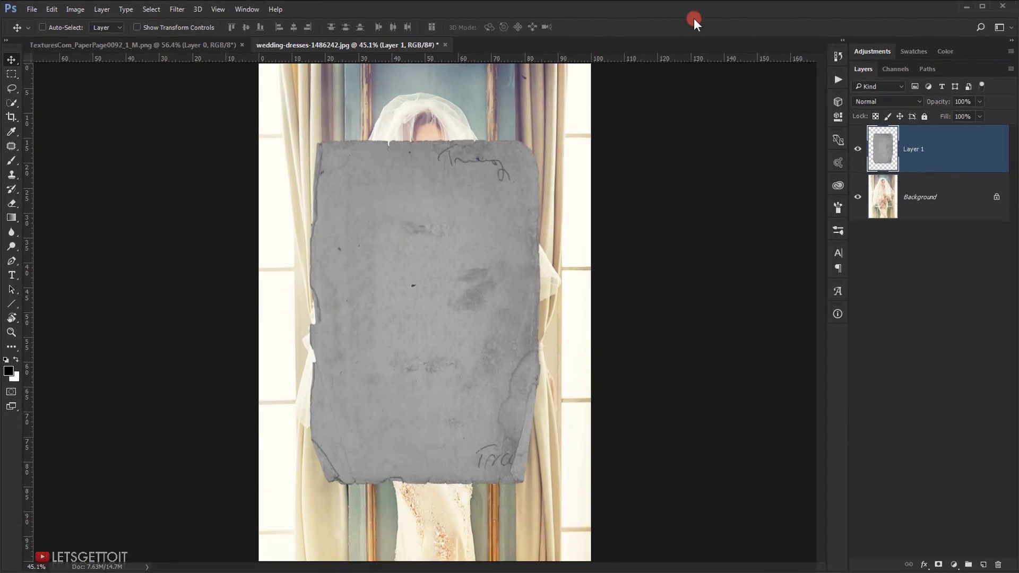
Scale the paper layer proportionally from its center to about 139% so it nearly fills the canvas
{"action": "key", "text": "ctrl+t"}
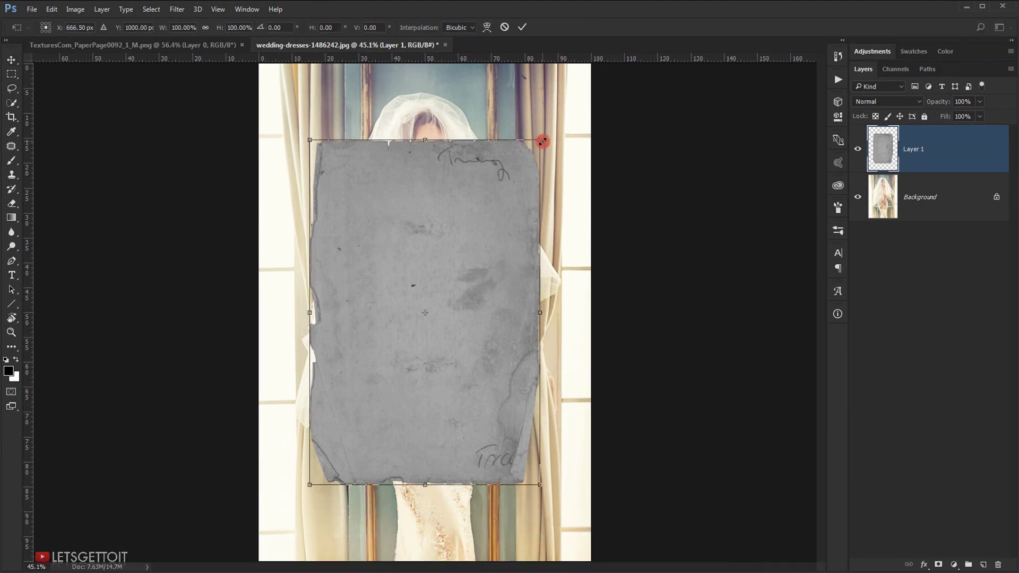
{"action": "key", "text": "alt+shift"}
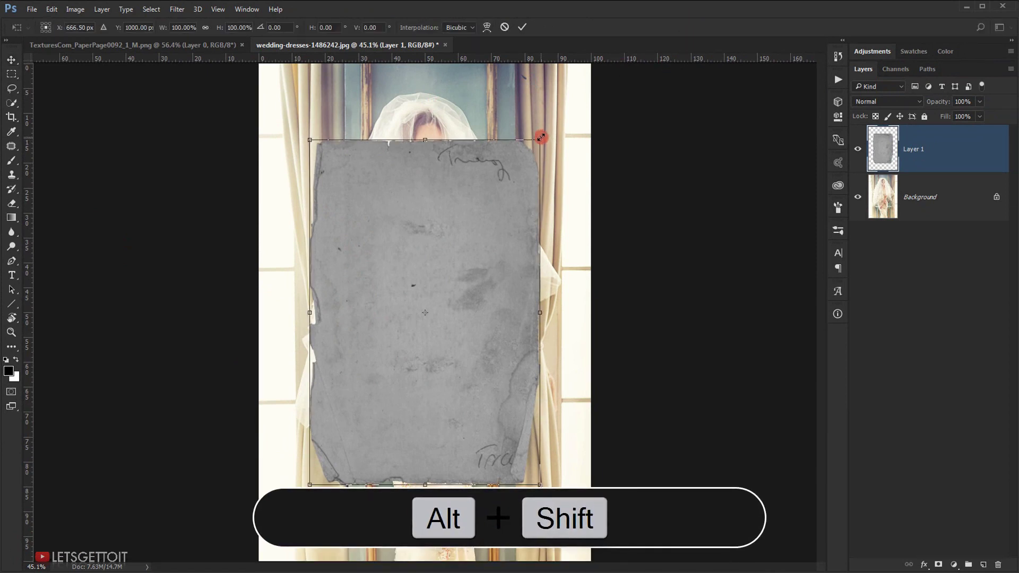
{"action": "left_click_drag", "start_coordinate": [541, 139], "coordinate": [594, 76]}
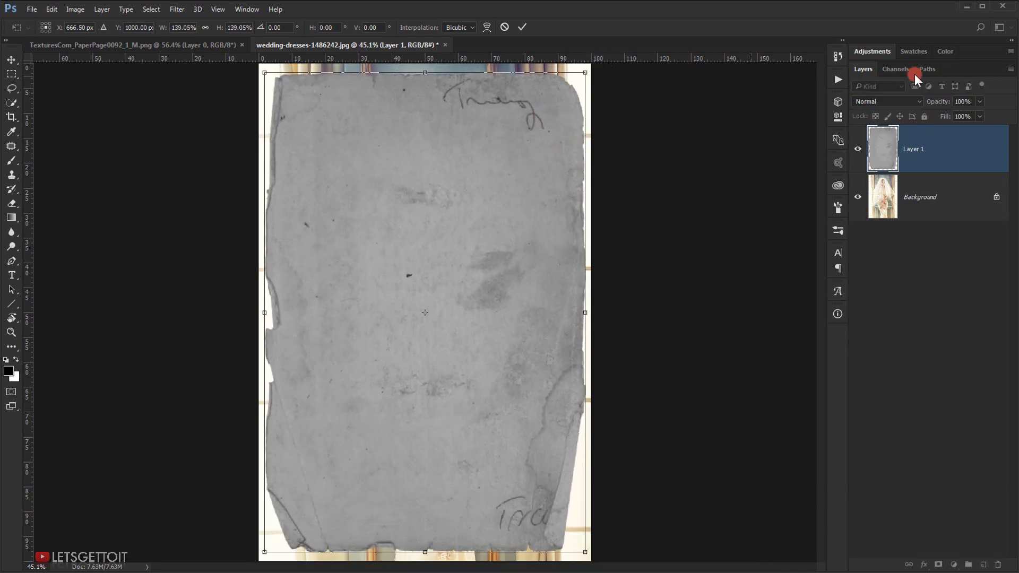
{"action": "key", "text": "Return"}
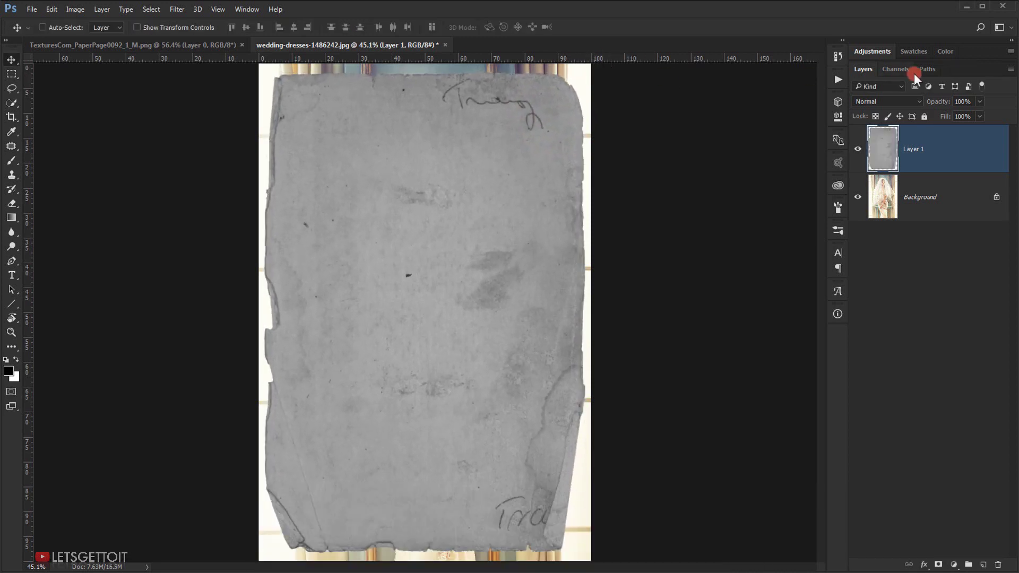
Lighten the paper layer slightly with a Levels adjustment
{"action": "key", "text": "ctrl+l"}
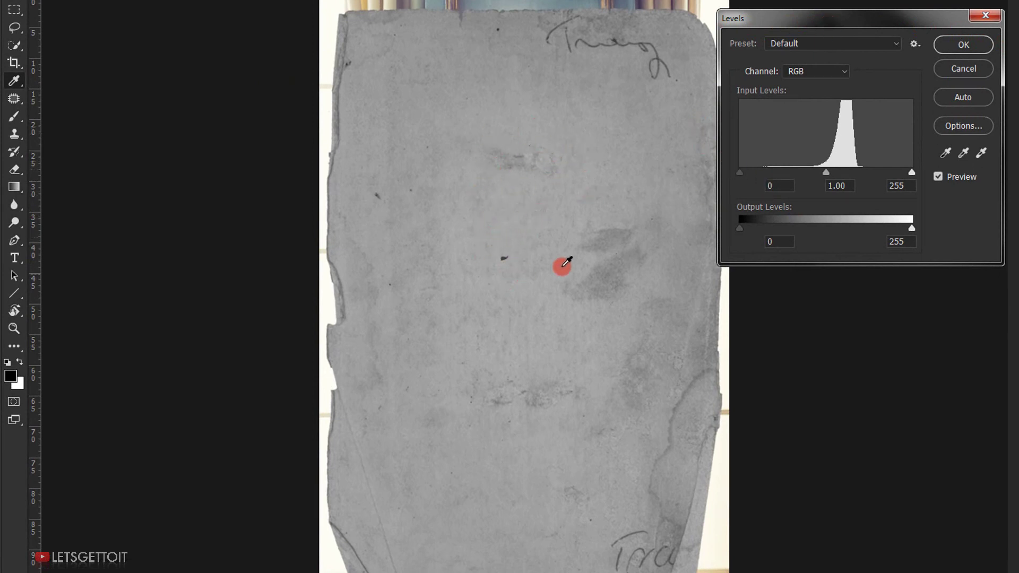
{"action": "mouse_move", "coordinate": [913, 172]}
{"action": "left_mouse_down"}
{"action": "mouse_move", "coordinate": [889, 171]}
{"action": "mouse_move", "coordinate": [901, 171]}
{"action": "left_mouse_up"}
{"action": "left_click", "coordinate": [958, 97]}
{"action": "left_click", "coordinate": [963, 44]}
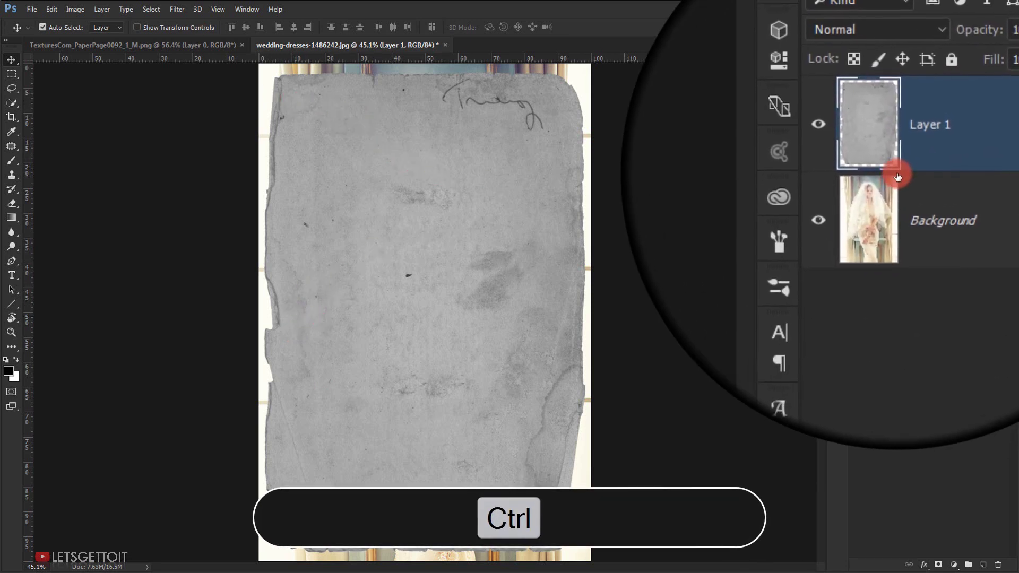
Load the paper layer's outline as a selection and save it as a new channel named Texture
{"action": "left_click", "coordinate": [886, 155], "text": "ctrl"}
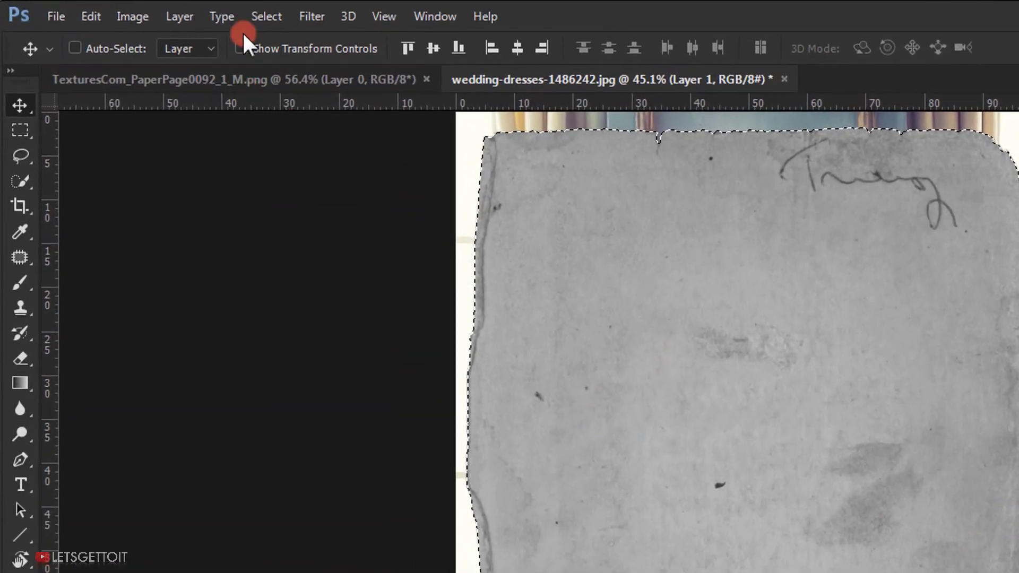
{"action": "left_click", "coordinate": [151, 9]}
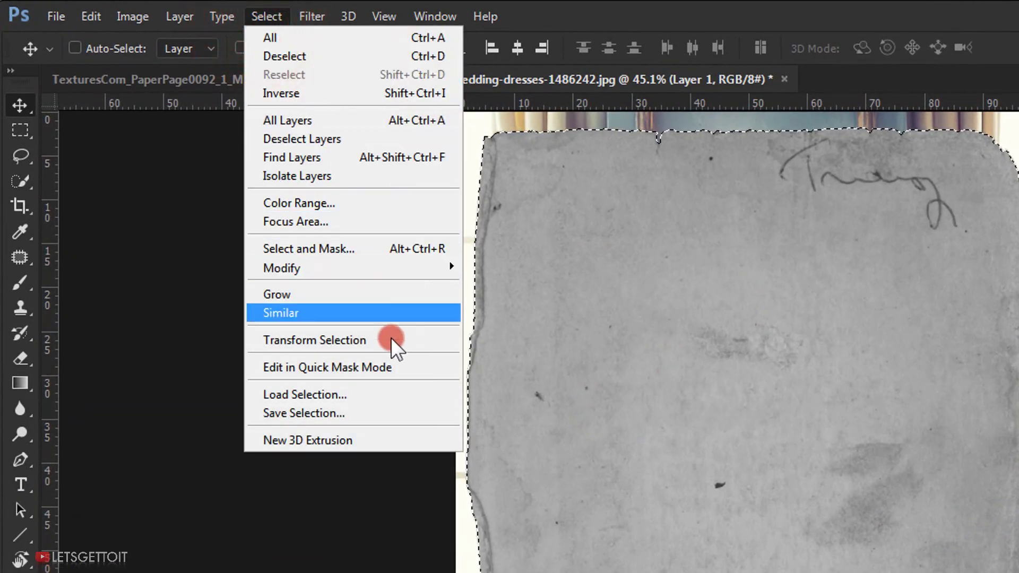
{"action": "left_click", "coordinate": [314, 414]}
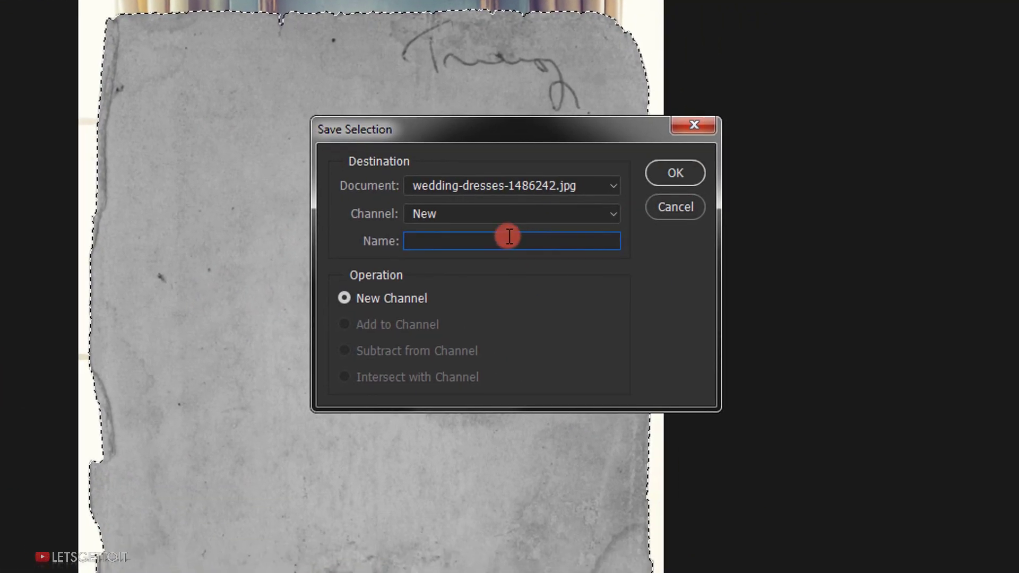
{"action": "type", "text": "Text"}
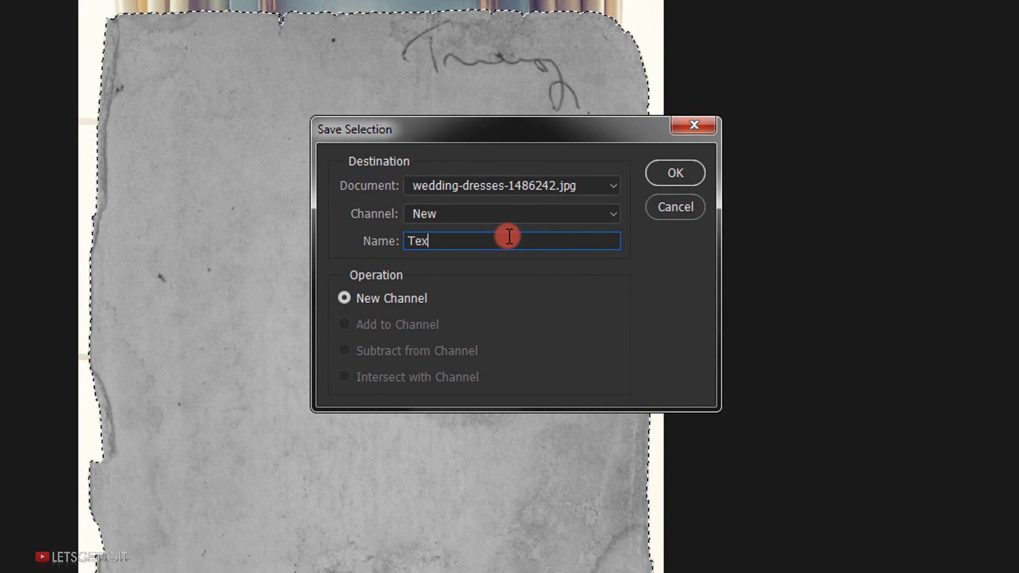
{"action": "type", "text": "ure"}
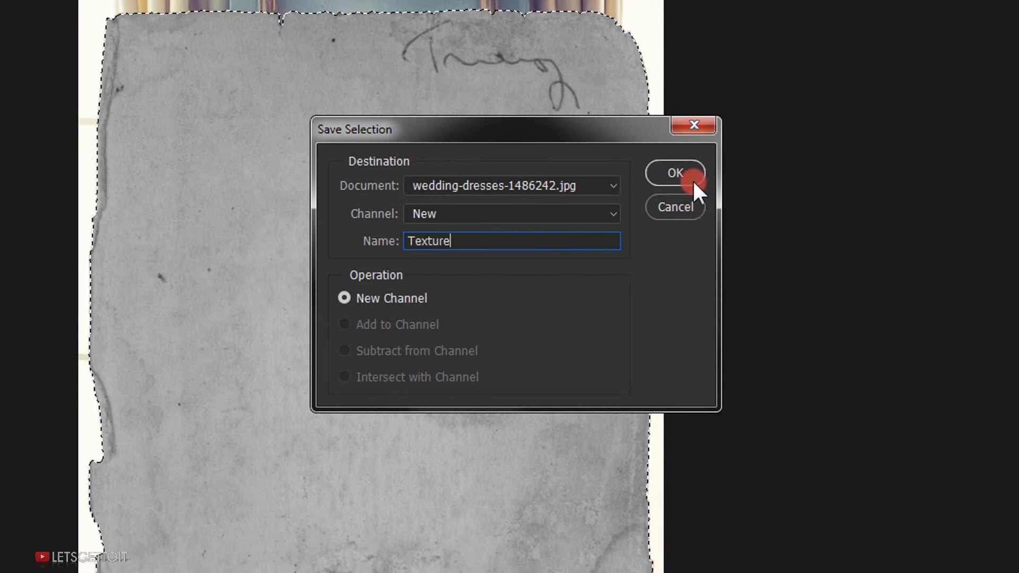
{"action": "left_click", "coordinate": [681, 173]}
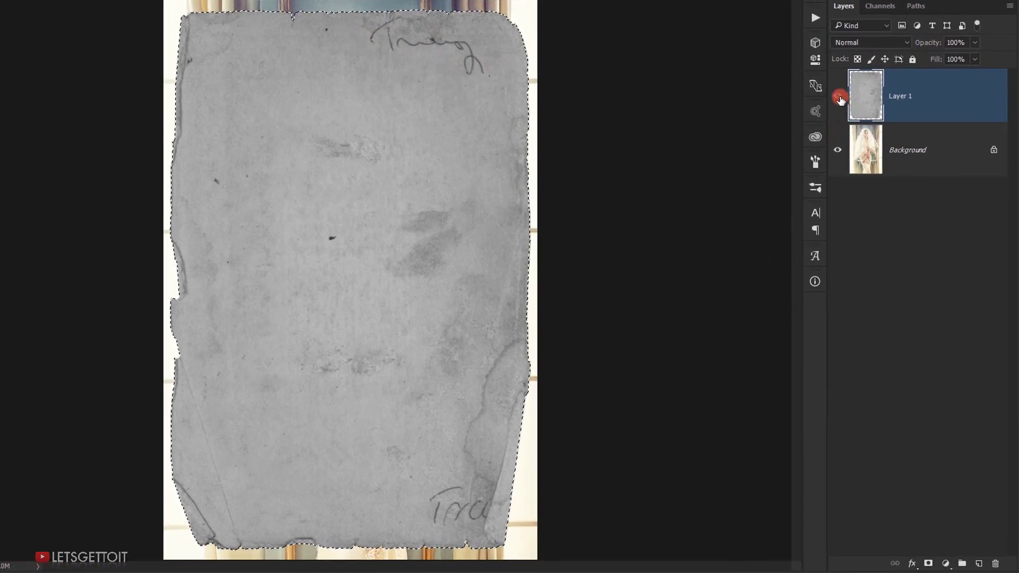
Hide the paper layer and mask the Background photo with the paper-shaped selection
{"action": "left_click", "coordinate": [838, 97]}
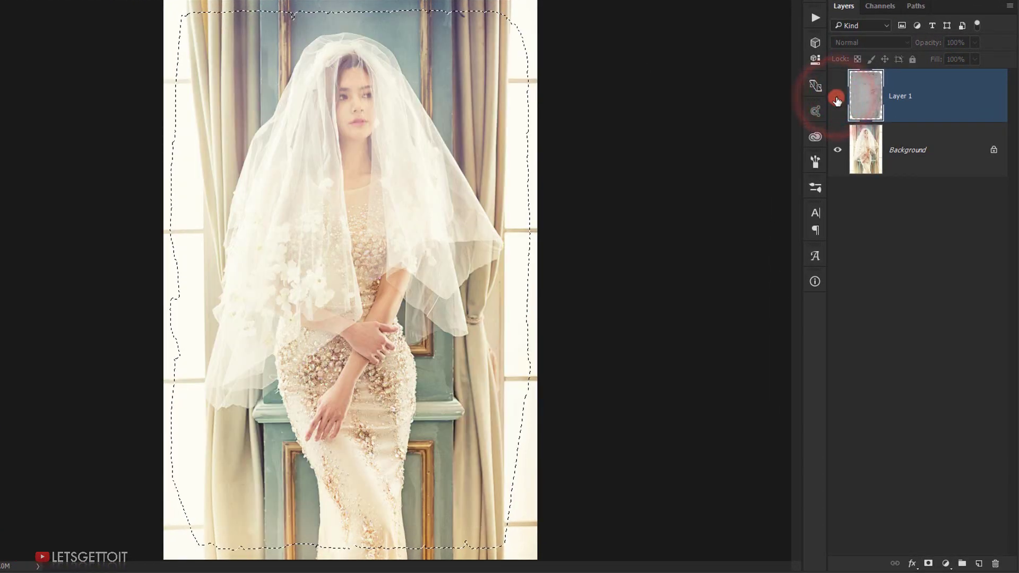
{"action": "left_click", "coordinate": [917, 151]}
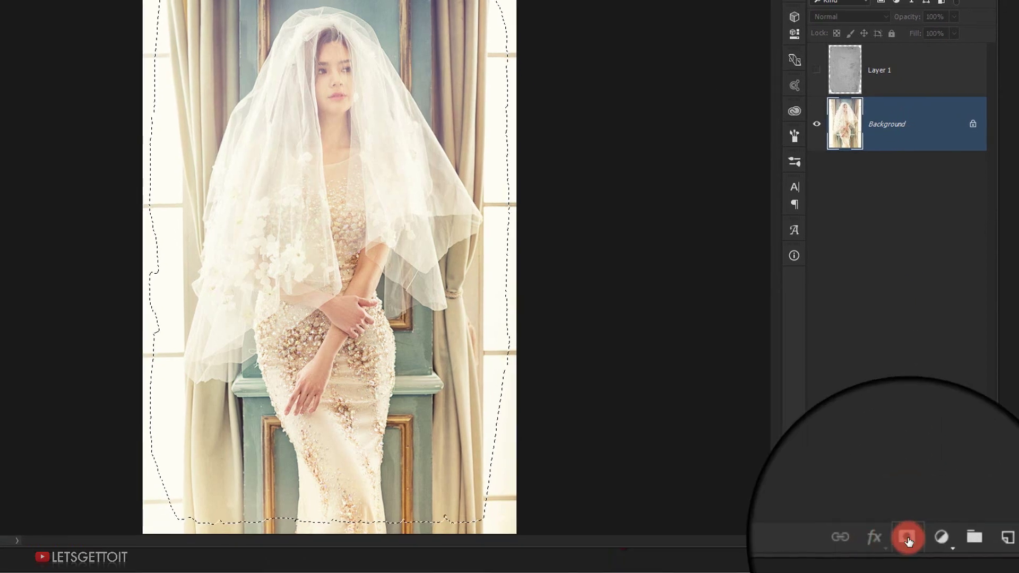
{"action": "left_click", "coordinate": [908, 542]}
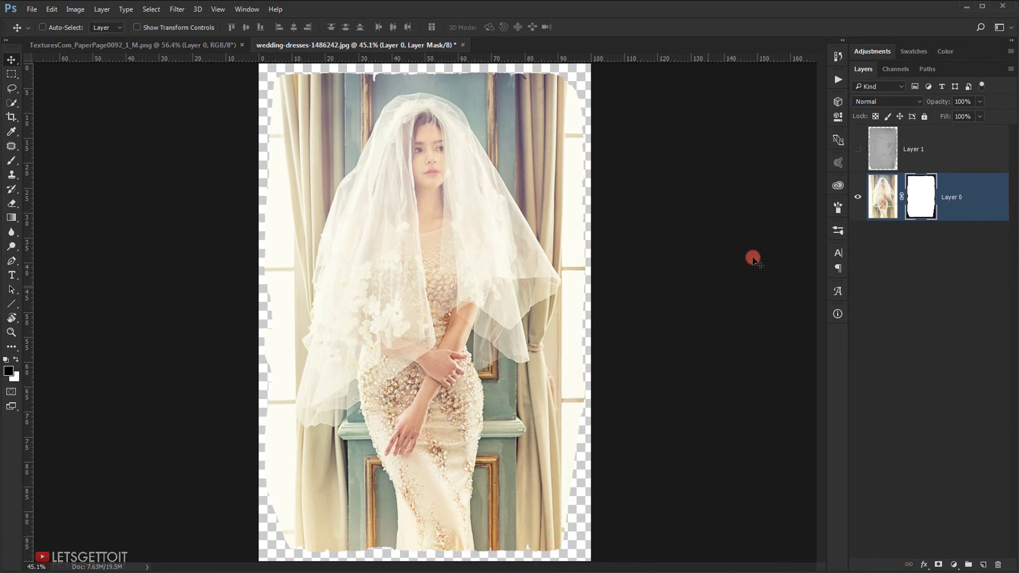
Show the paper layer again and set its blend mode to Multiply
{"action": "left_click", "coordinate": [929, 144]}
{"action": "left_click", "coordinate": [858, 148]}
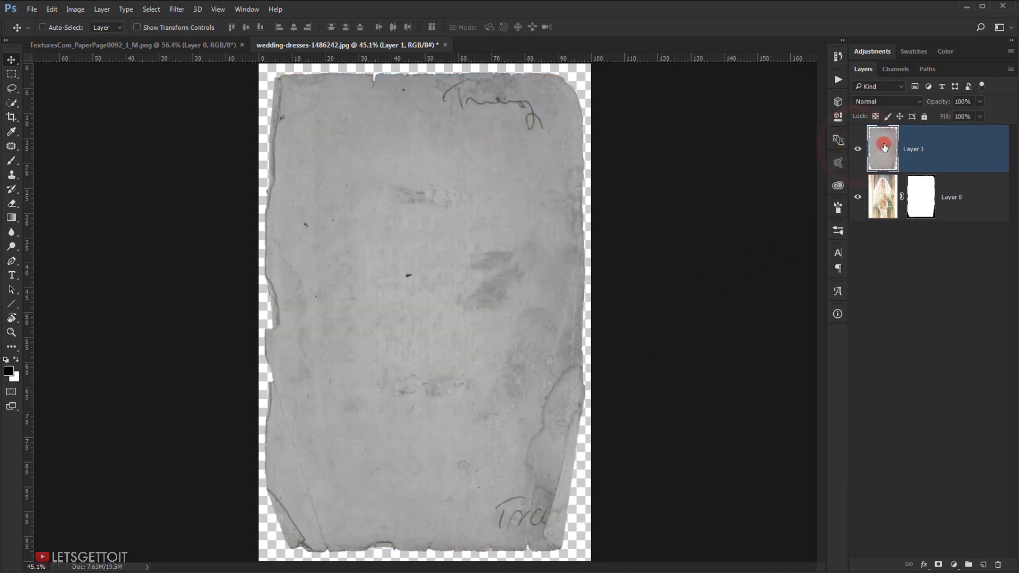
{"action": "mouse_move", "coordinate": [888, 142]}
{"action": "left_mouse_down"}
{"action": "mouse_move", "coordinate": [943, 128]}
{"action": "mouse_move", "coordinate": [569, 245]}
{"action": "mouse_move", "coordinate": [852, 185]}
{"action": "mouse_move", "coordinate": [924, 151]}
{"action": "left_mouse_up"}
{"action": "left_click", "coordinate": [893, 102]}
{"action": "left_click", "coordinate": [889, 138]}
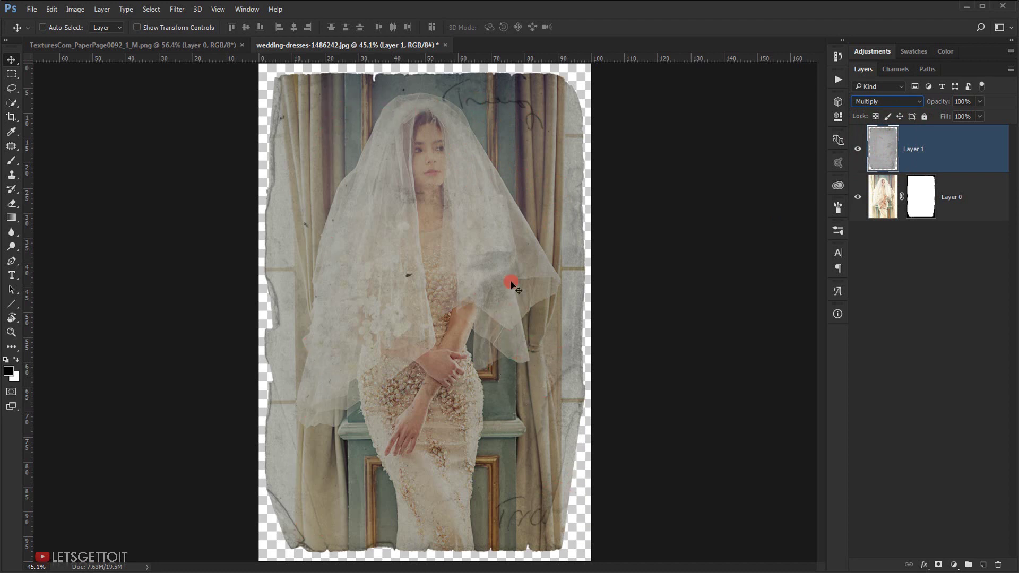
Try the Linear Burn blend mode on the paper layer and return it to Multiply
{"action": "left_click", "coordinate": [899, 98]}
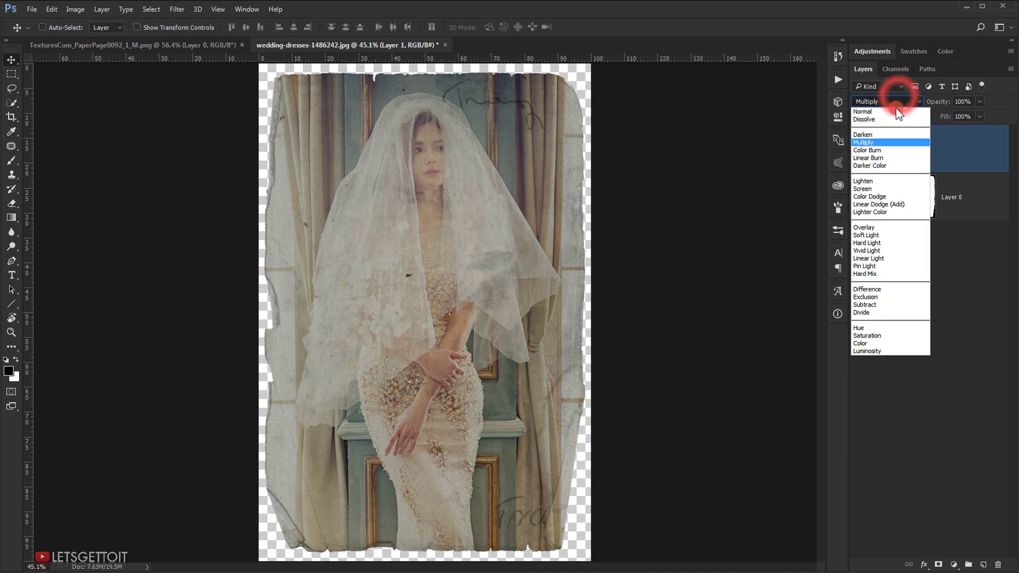
{"action": "left_click", "coordinate": [891, 155]}
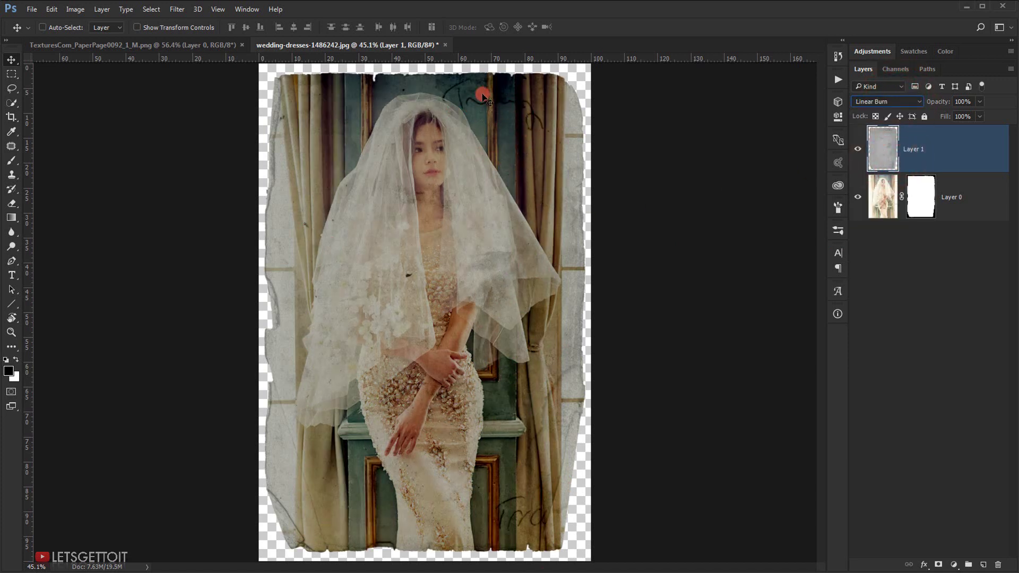
{"action": "left_click", "coordinate": [886, 100]}
{"action": "left_click", "coordinate": [878, 142]}
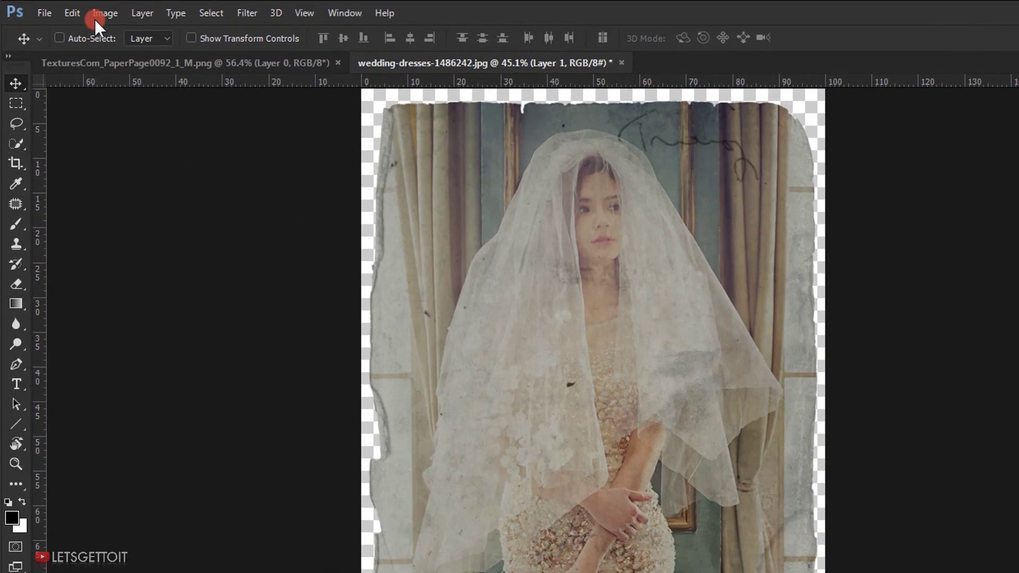
Start HDR Toning, accepting the flattening of the document, and set the Edge Glow radius to 22 px and strength to 0.70
{"action": "left_click", "coordinate": [69, 10]}
{"action": "mouse_move", "coordinate": [168, 71]}
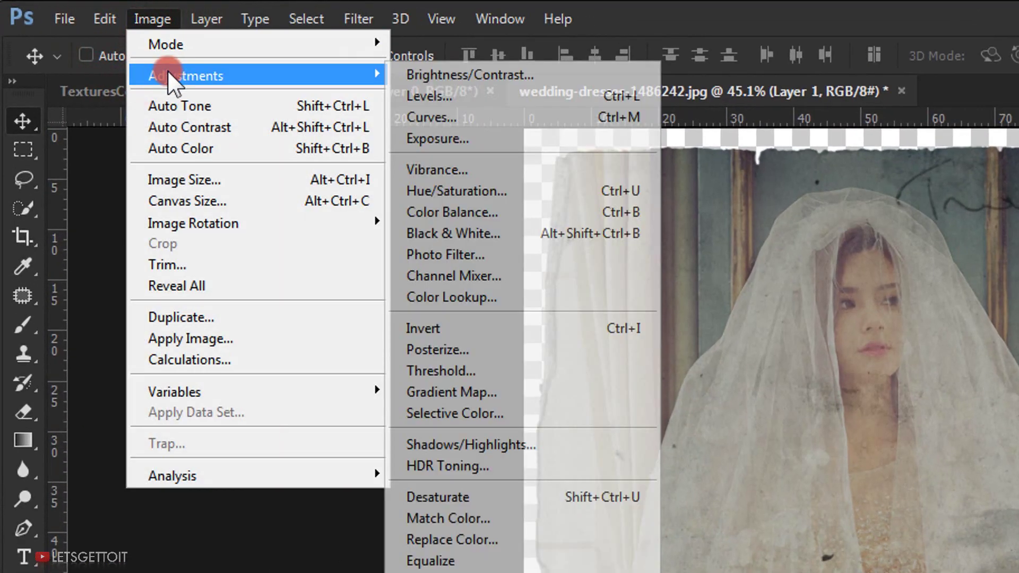
{"action": "left_click", "coordinate": [467, 458]}
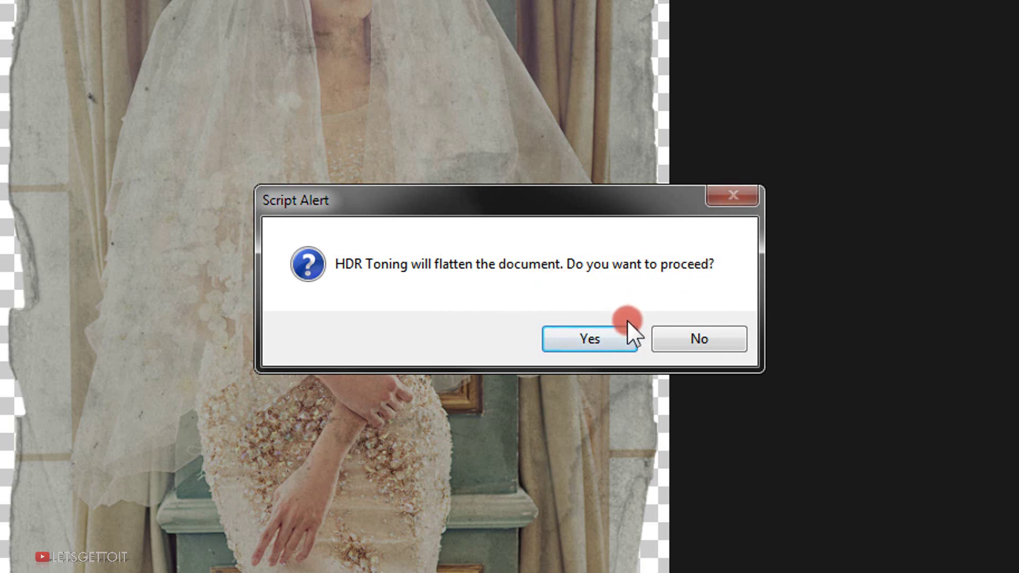
{"action": "left_click", "coordinate": [612, 340]}
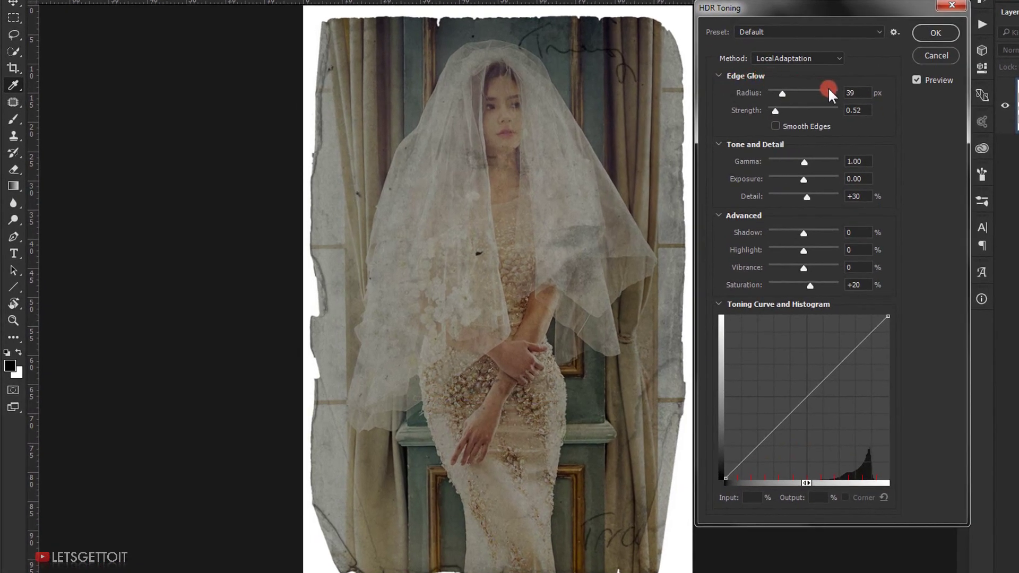
{"action": "left_click", "coordinate": [855, 93]}
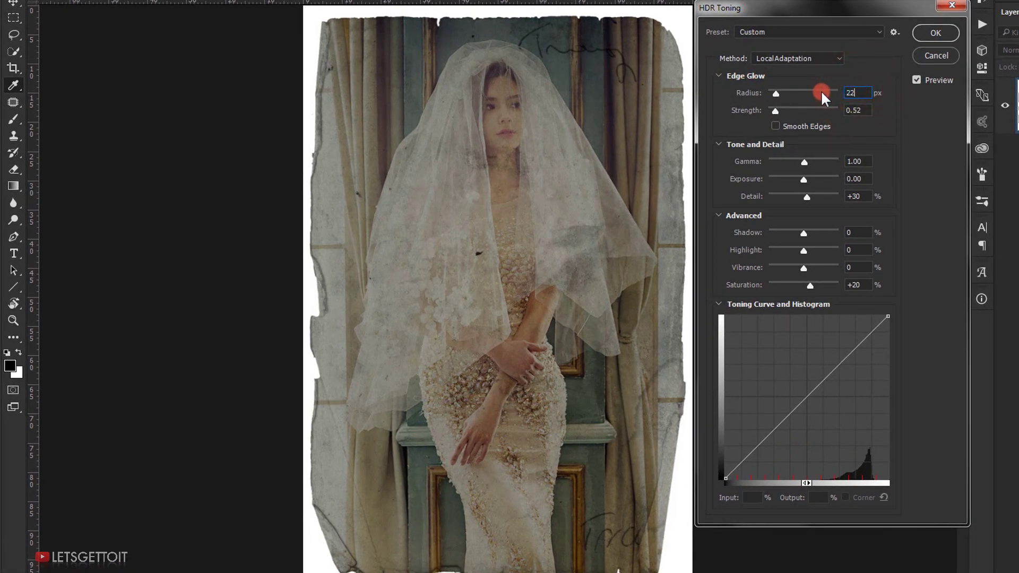
{"action": "type", "text": "22"}
{"action": "left_click", "coordinate": [857, 110]}
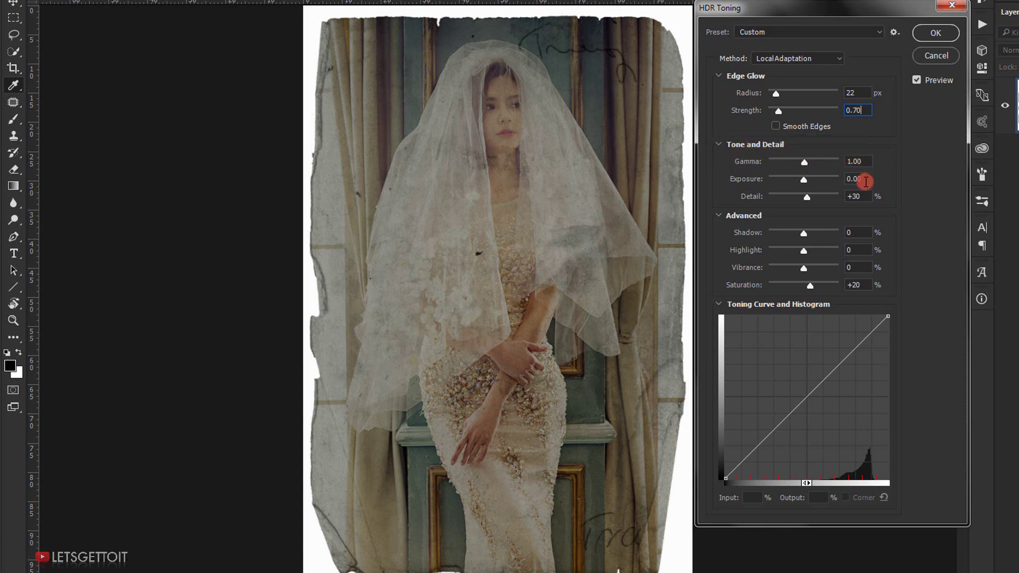
Set the HDR Toning exposure to 0.14, detail to +70% and highlight to -6%, and apply the toning
{"action": "left_click_drag", "start_coordinate": [860, 179], "coordinate": [946, 180]}
{"action": "left_click_drag", "start_coordinate": [871, 199], "coordinate": [853, 198]}
{"action": "type", "text": "7"}
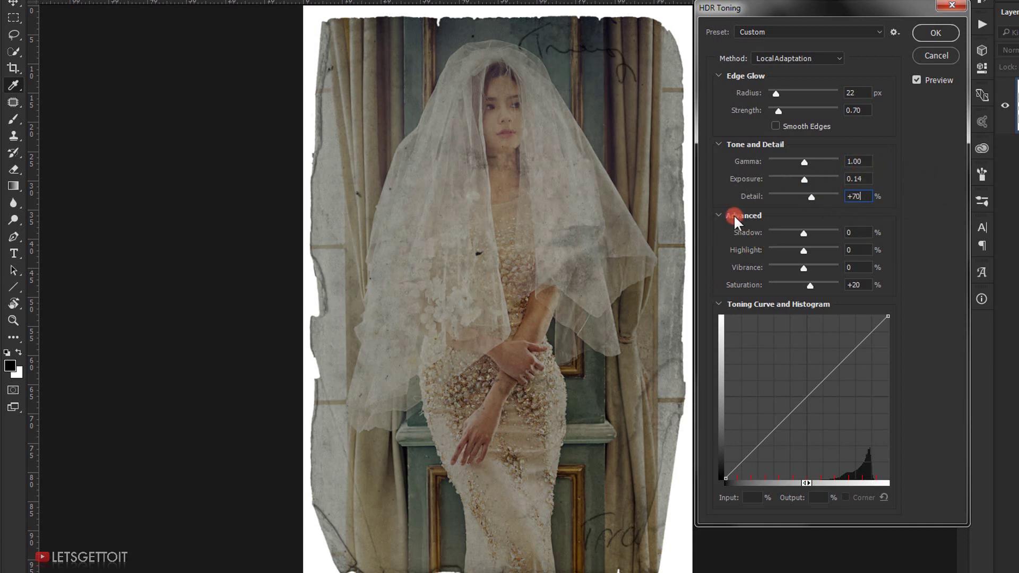
{"action": "left_click", "coordinate": [856, 250]}
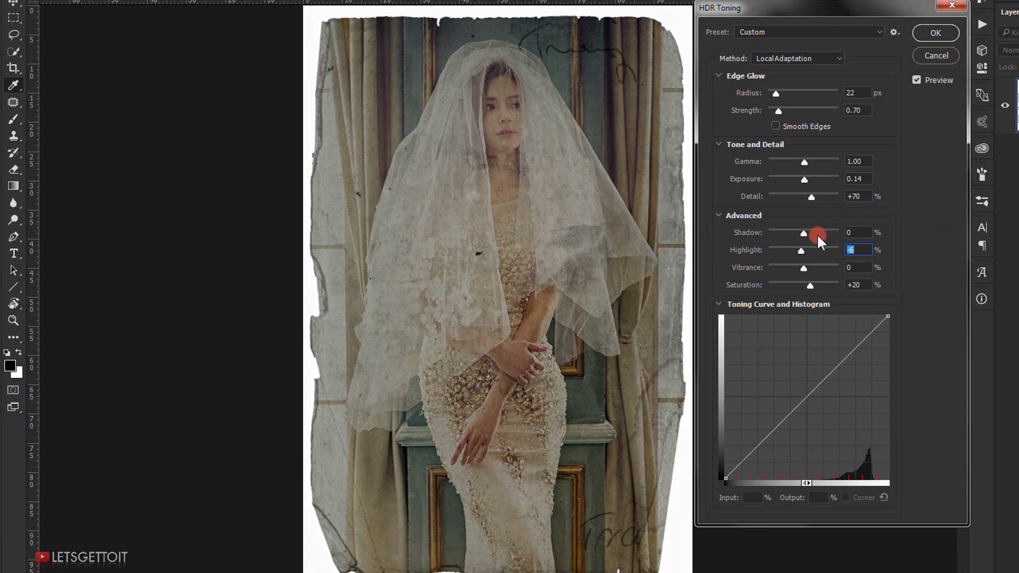
{"action": "left_click", "coordinate": [938, 32]}
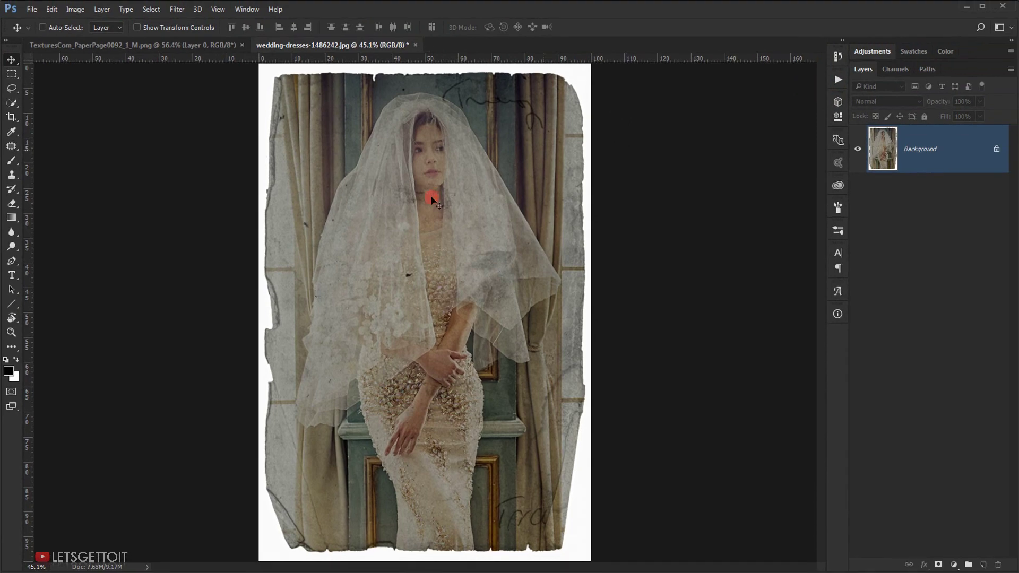
Examine the toned portrait up close and compare it with the flattened state before HDR Toning
{"action": "left_click_drag", "start_coordinate": [426, 247], "coordinate": [361, 182]}
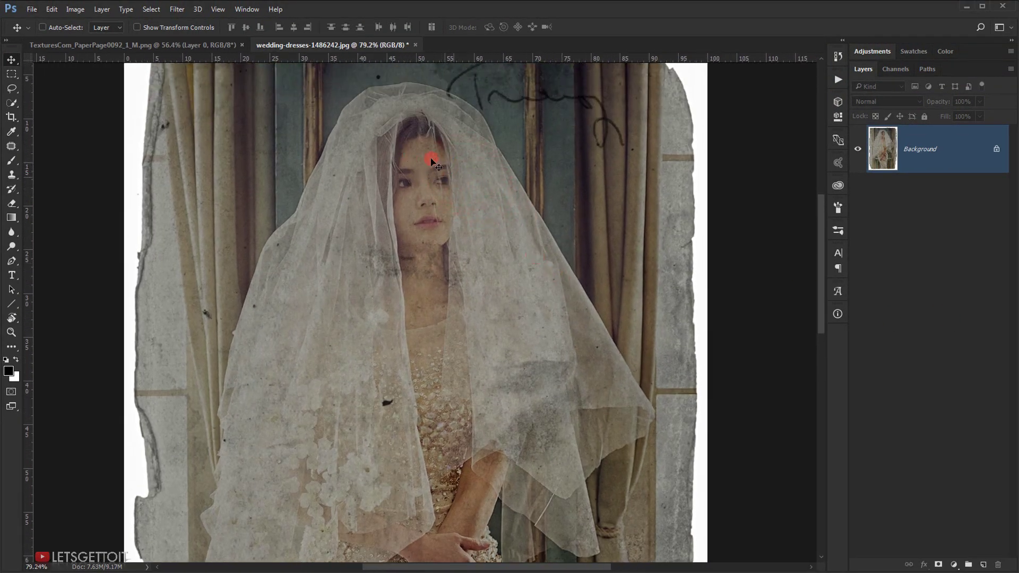
{"action": "scroll", "coordinate": [467, 295], "scroll_direction": "down", "scroll_amount": 4}
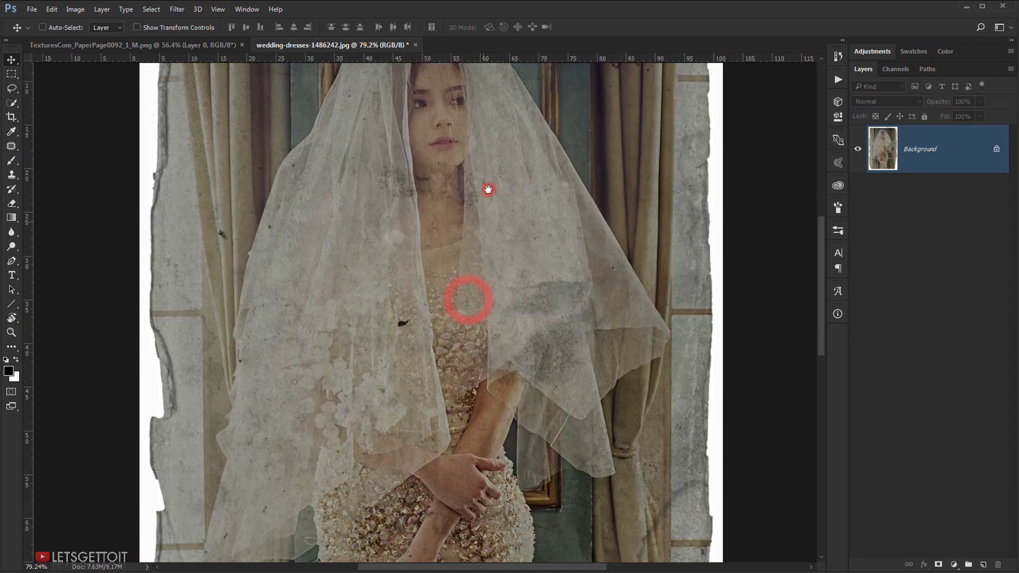
{"action": "scroll", "coordinate": [542, 274], "scroll_direction": "down", "scroll_amount": 2}
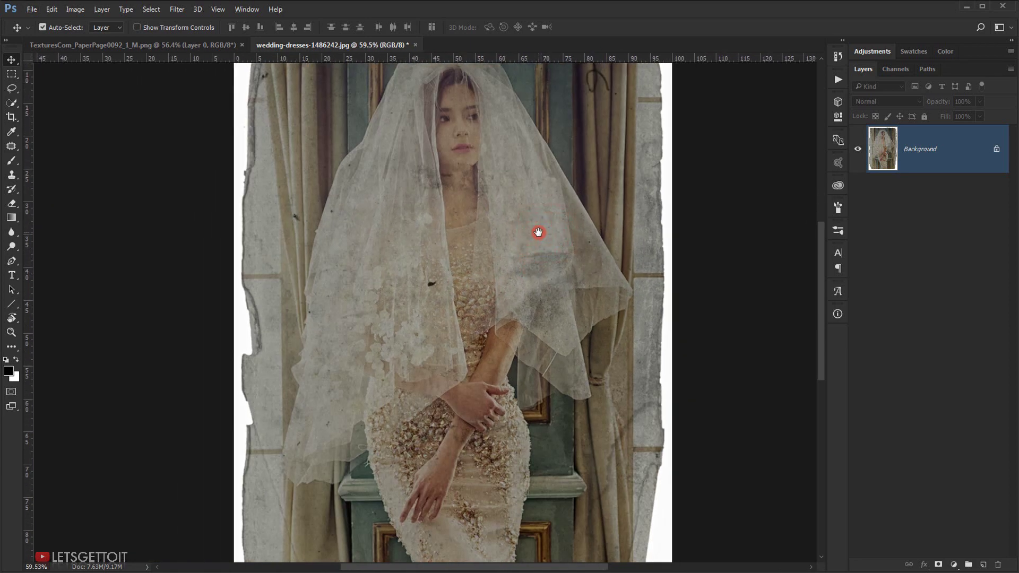
{"action": "key", "text": "ctrl+0"}
{"action": "left_click", "coordinate": [839, 55]}
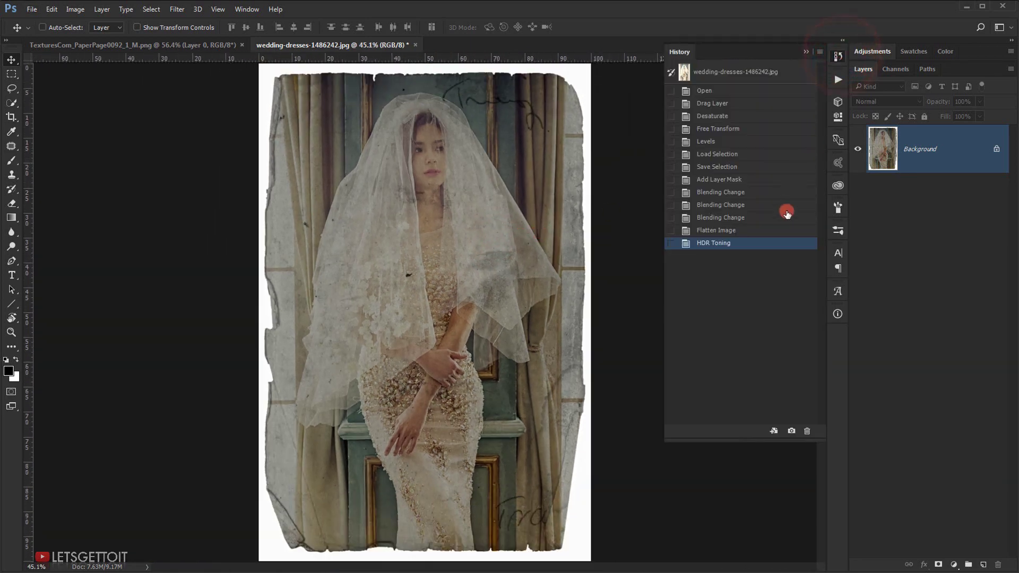
{"action": "left_click", "coordinate": [714, 231]}
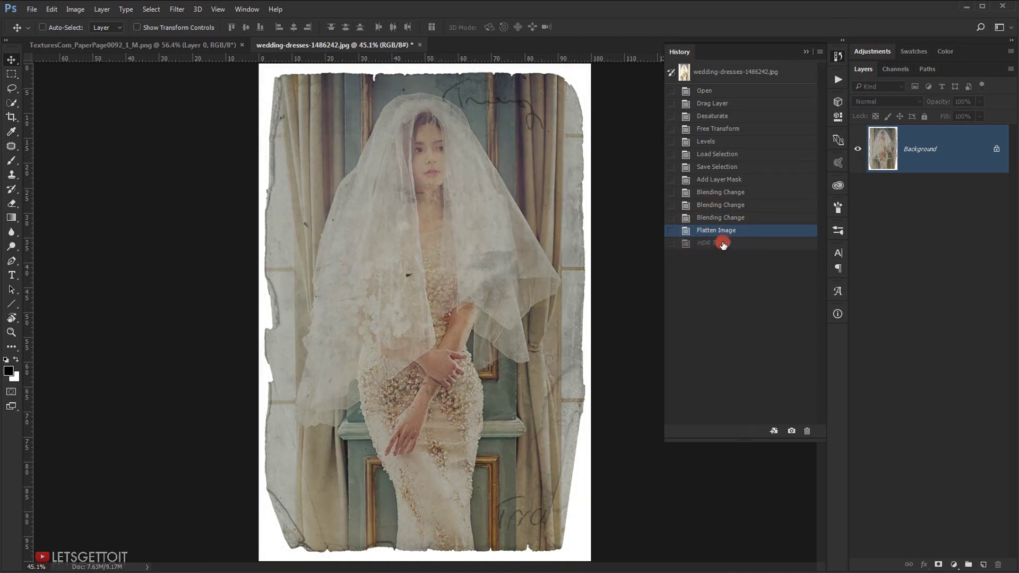
{"action": "left_click", "coordinate": [723, 242]}
{"action": "left_click", "coordinate": [720, 230]}
{"action": "left_click", "coordinate": [724, 242]}
{"action": "left_click", "coordinate": [806, 52]}
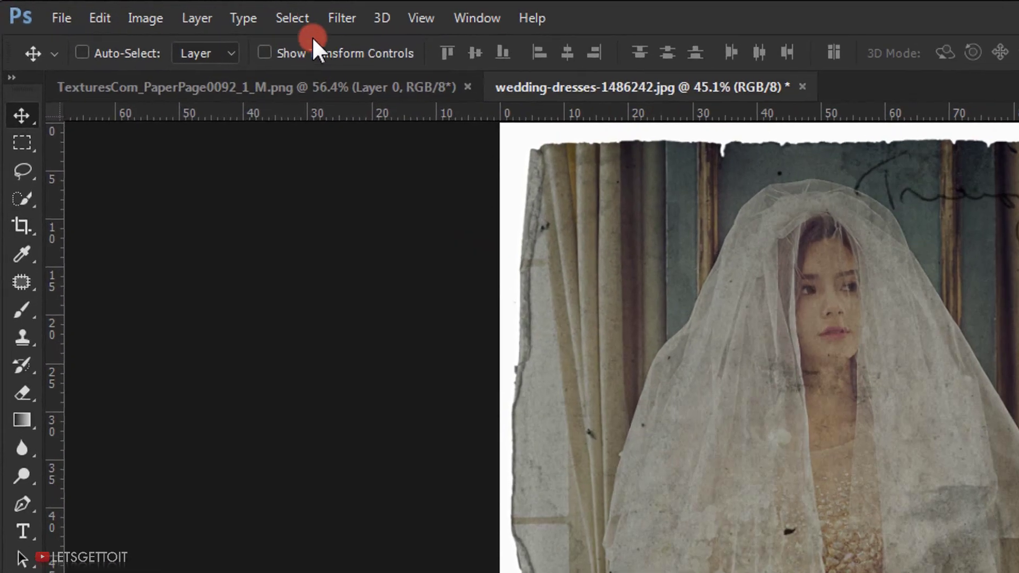
Load the saved Texture selection and use it to mask the unlocked Background layer
{"action": "left_click", "coordinate": [152, 9]}
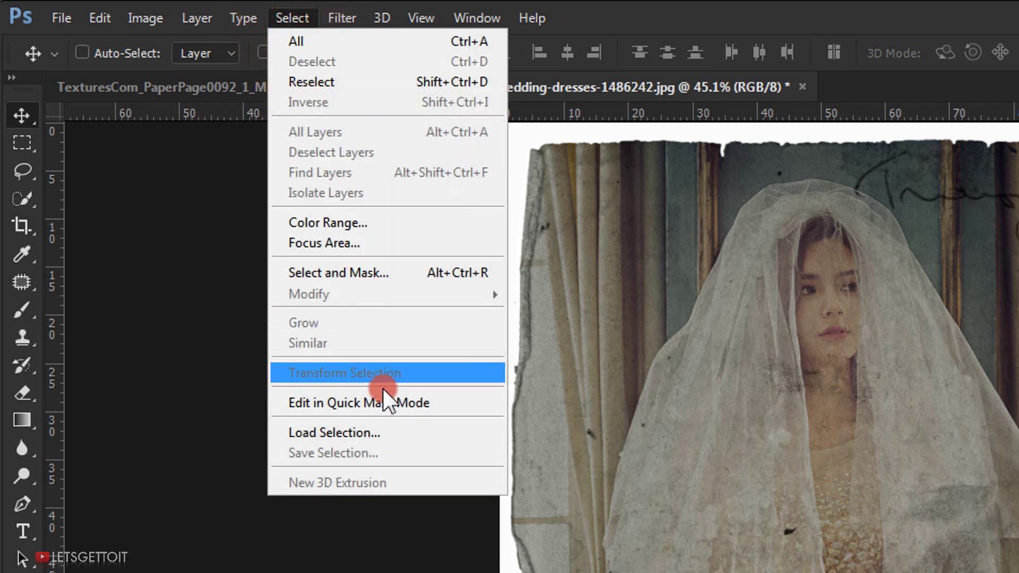
{"action": "left_click", "coordinate": [383, 433]}
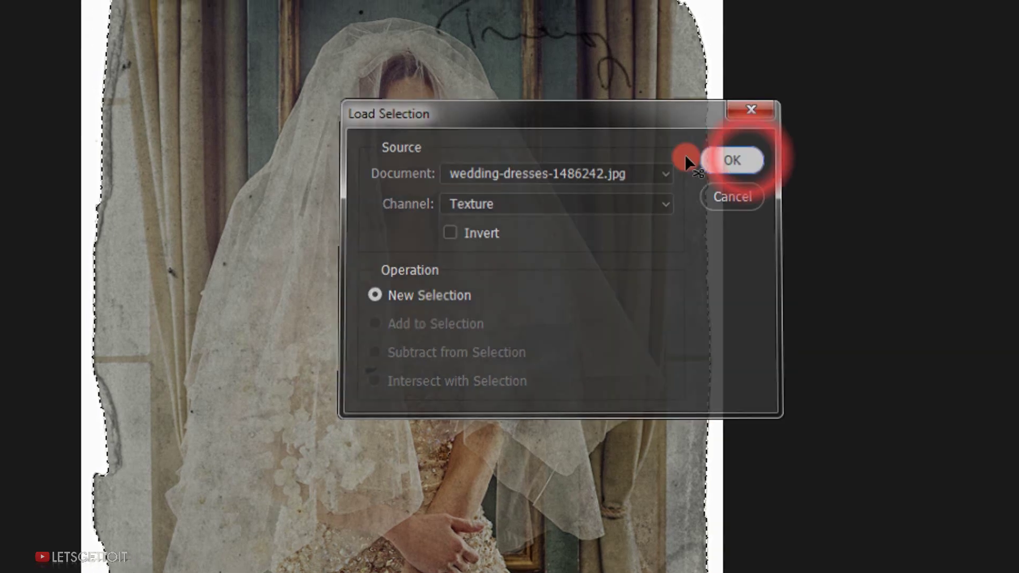
{"action": "left_click", "coordinate": [729, 147]}
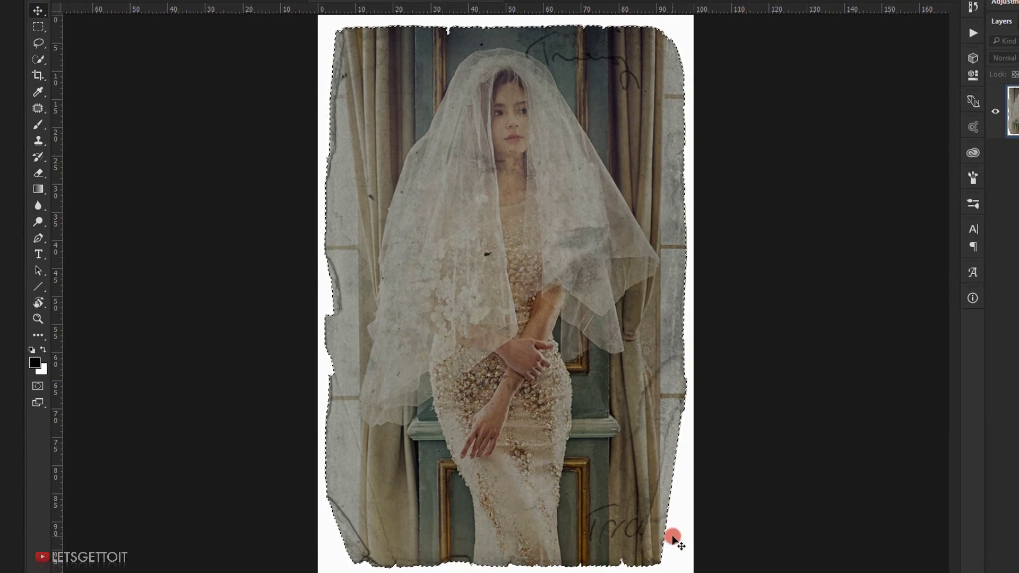
{"action": "left_click", "coordinate": [895, 135]}
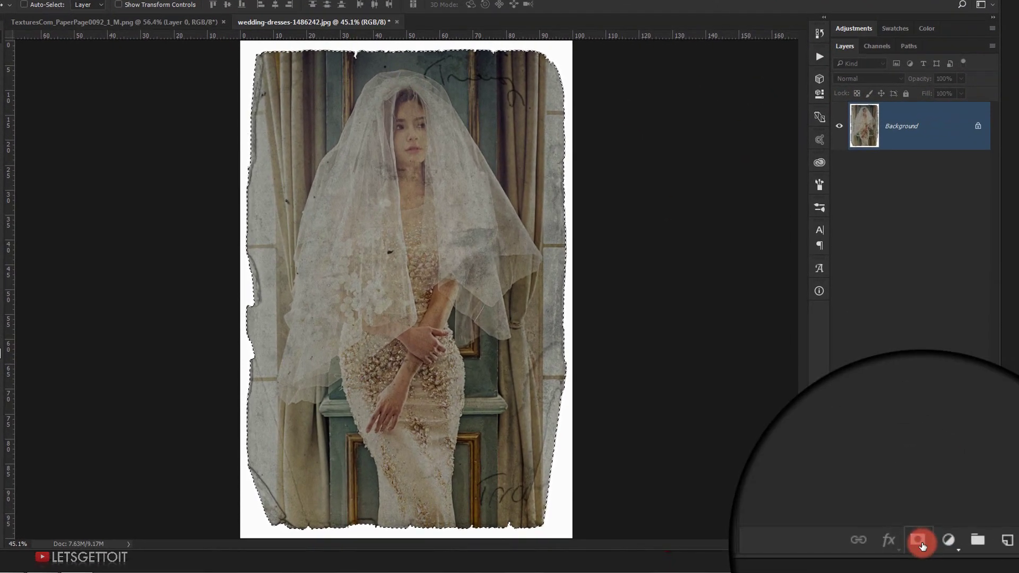
{"action": "left_click", "coordinate": [922, 544]}
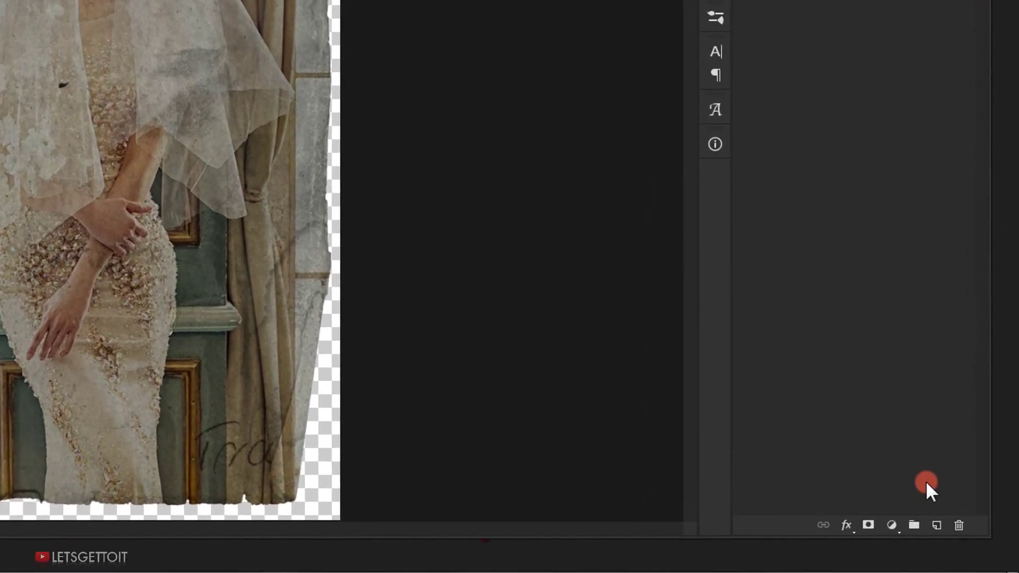
Add a Hue/Saturation adjustment layer above the portrait with Colorize enabled and the hue set to 50
{"action": "left_click", "coordinate": [892, 525]}
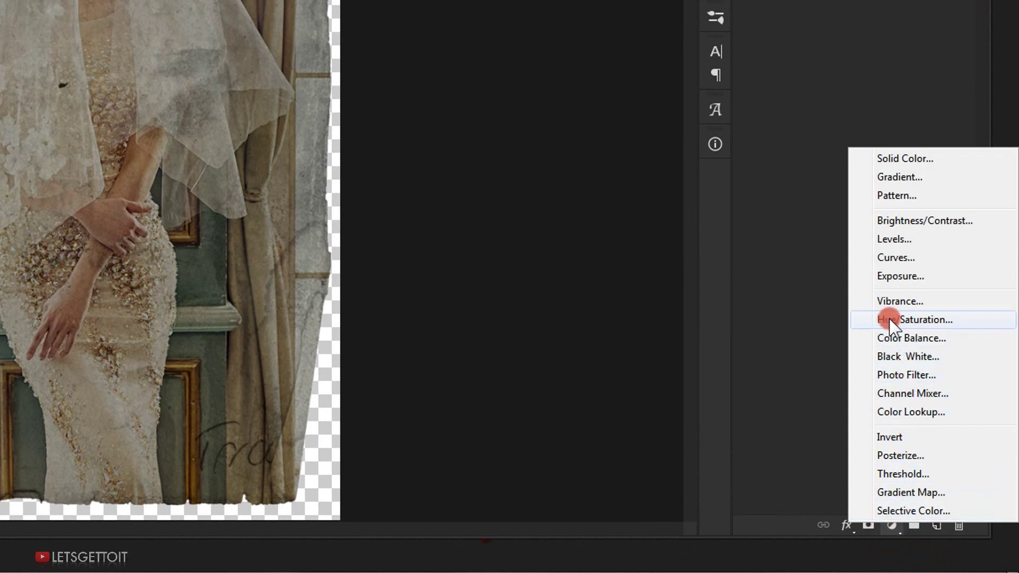
{"action": "left_click", "coordinate": [906, 320]}
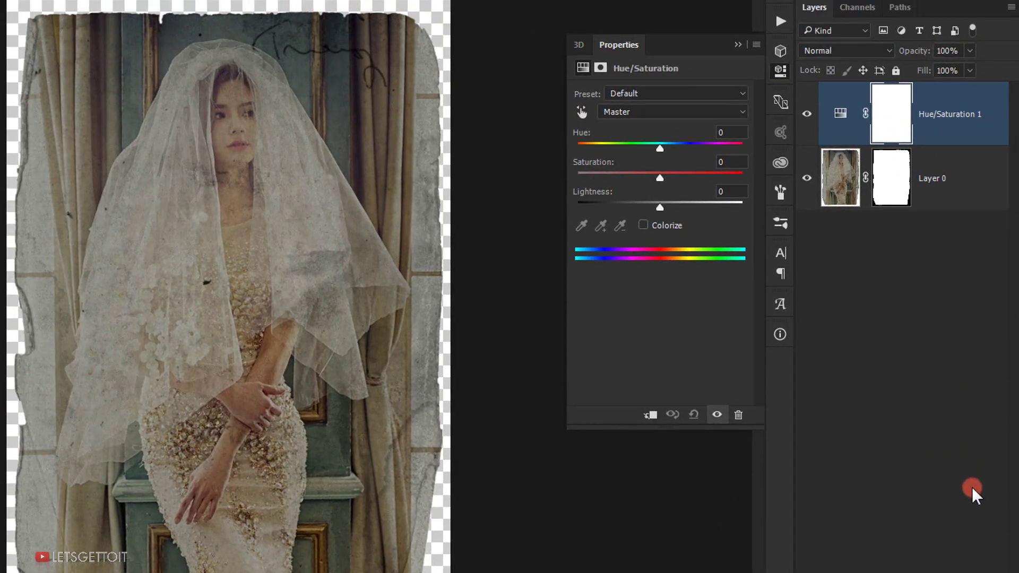
{"action": "left_click", "coordinate": [647, 225]}
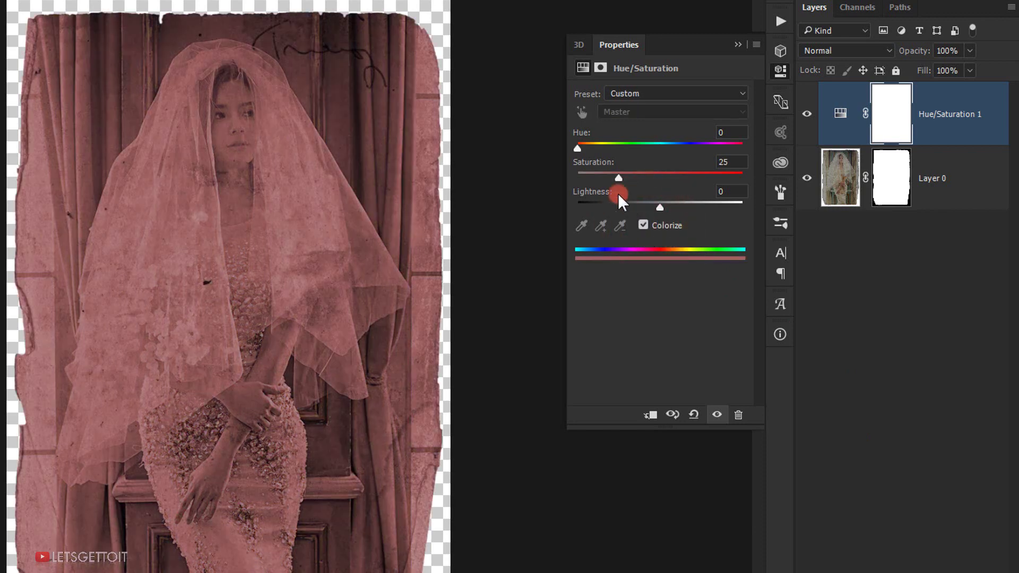
{"action": "left_click_drag", "start_coordinate": [582, 148], "coordinate": [600, 147]}
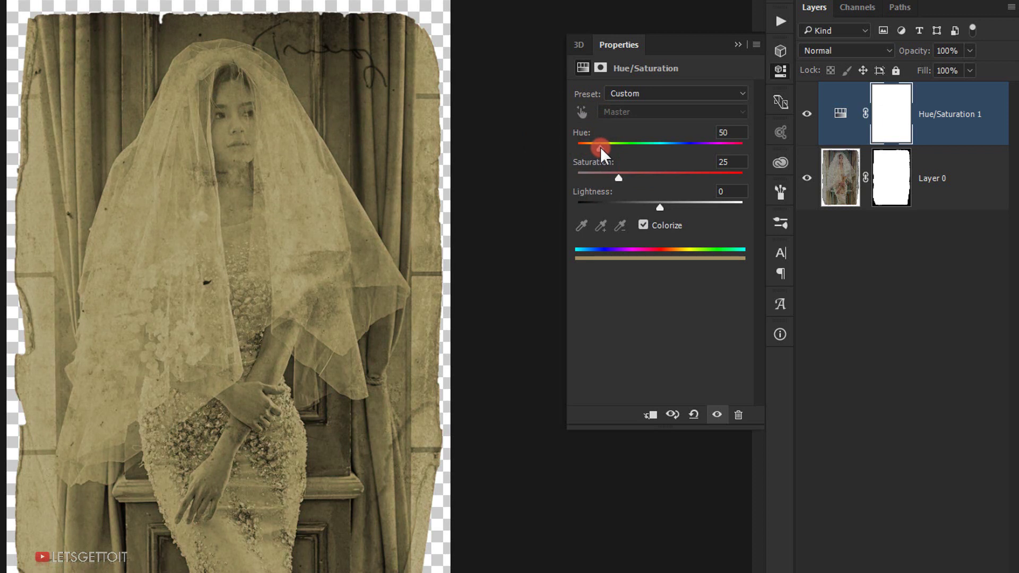
{"action": "left_click", "coordinate": [730, 134]}
{"action": "left_click", "coordinate": [739, 45]}
Set the opacity of the Hue/Saturation adjustment layer to 40%
{"action": "left_click", "coordinate": [958, 49]}
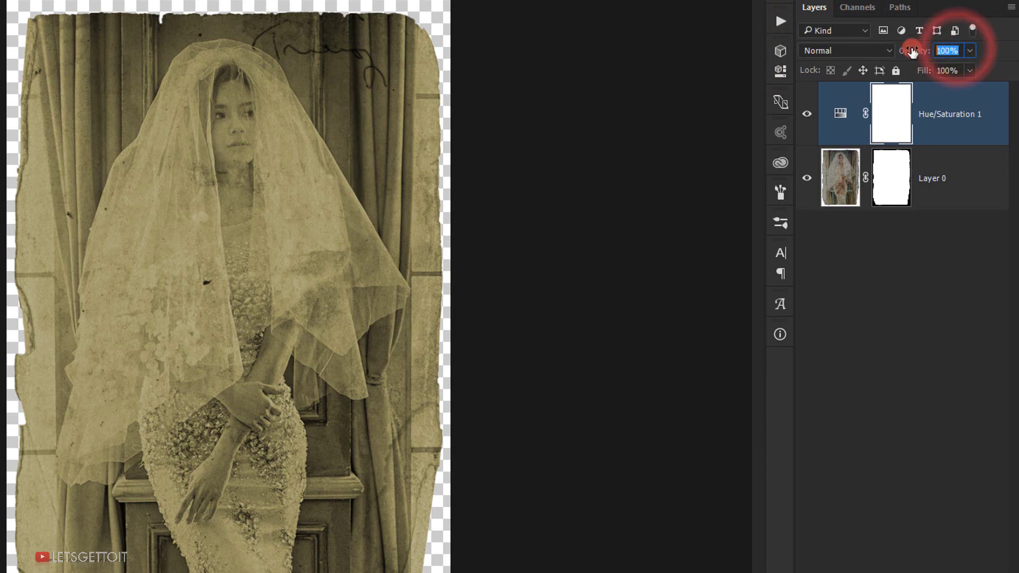
{"action": "type", "text": "40"}
{"action": "key", "text": "Return"}
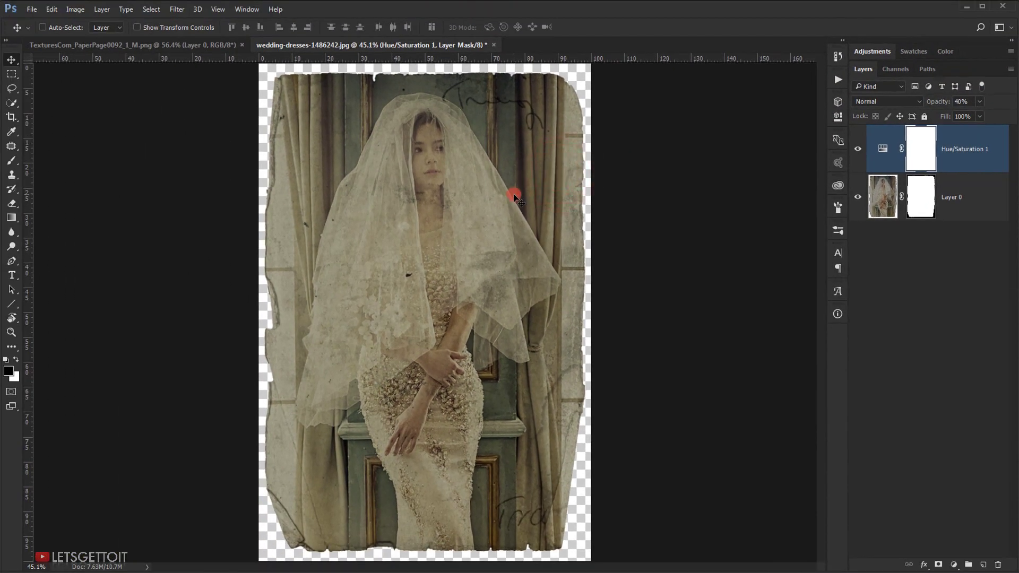
{"action": "scroll", "coordinate": [515, 197], "scroll_direction": "down", "scroll_amount": 3}
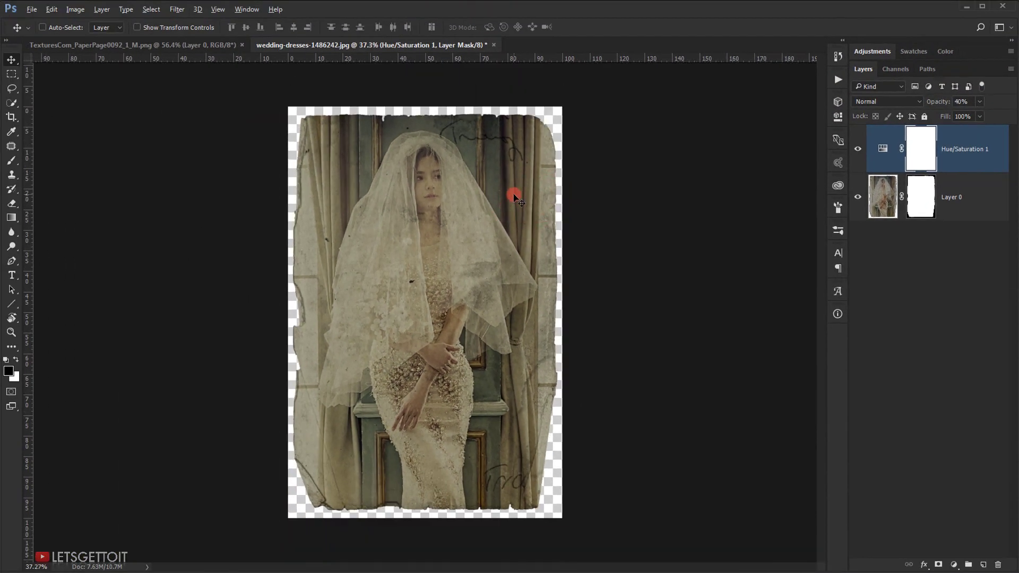
{"action": "scroll", "coordinate": [515, 197], "scroll_direction": "up", "scroll_amount": 3}
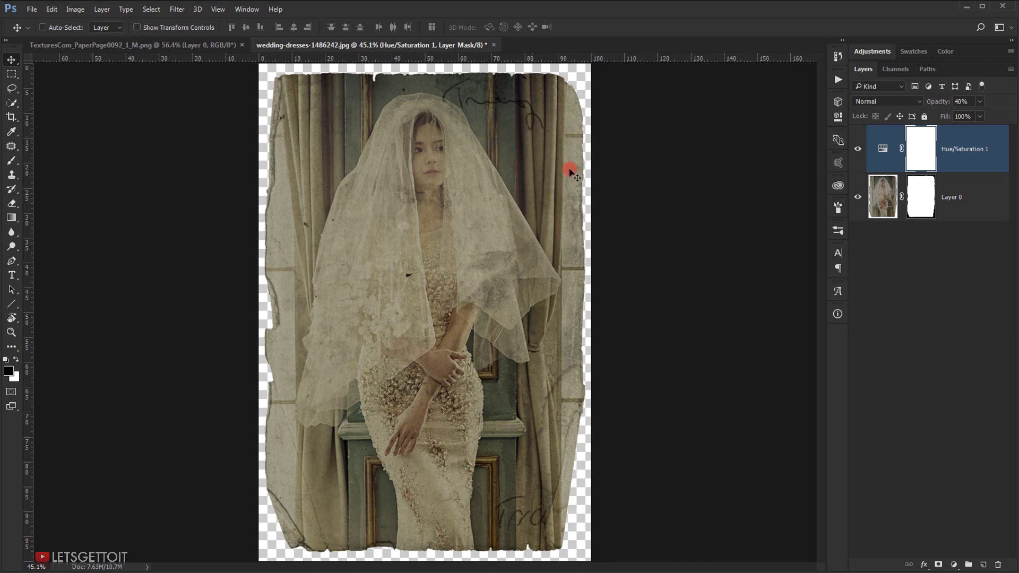
Switch to the file browser and open young-1579041.jpg in Photoshop as a separate document
{"action": "key", "text": "alt+Tab"}
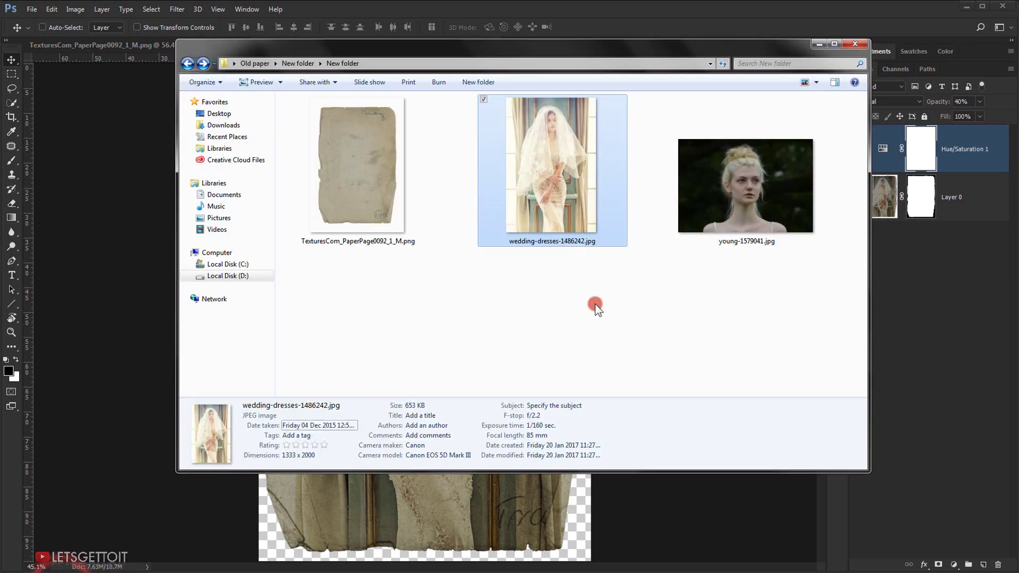
{"action": "left_click", "coordinate": [754, 208]}
{"action": "left_click_drag", "start_coordinate": [740, 208], "coordinate": [11, 427]}
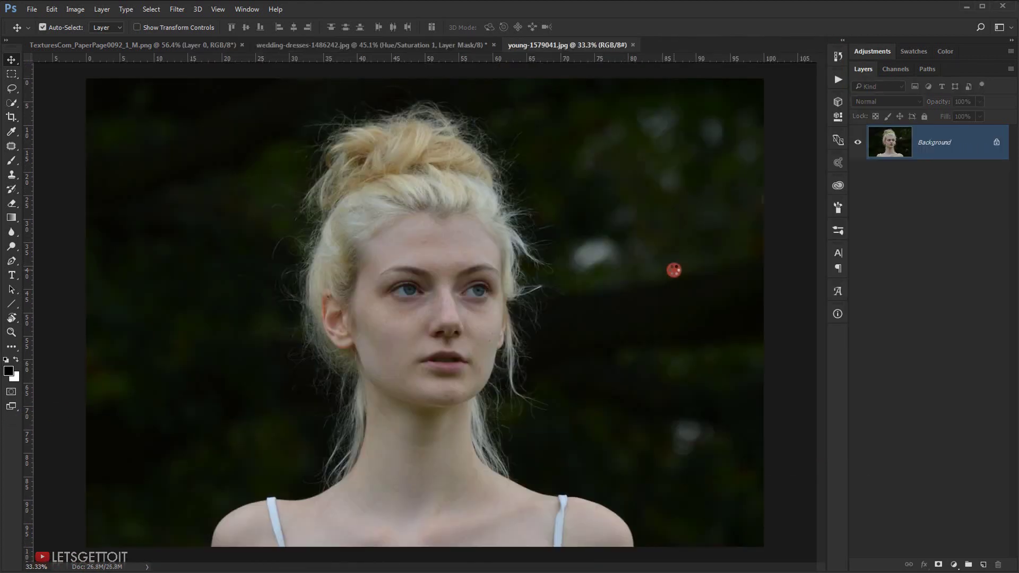
{"action": "key", "text": "ctrl+0"}
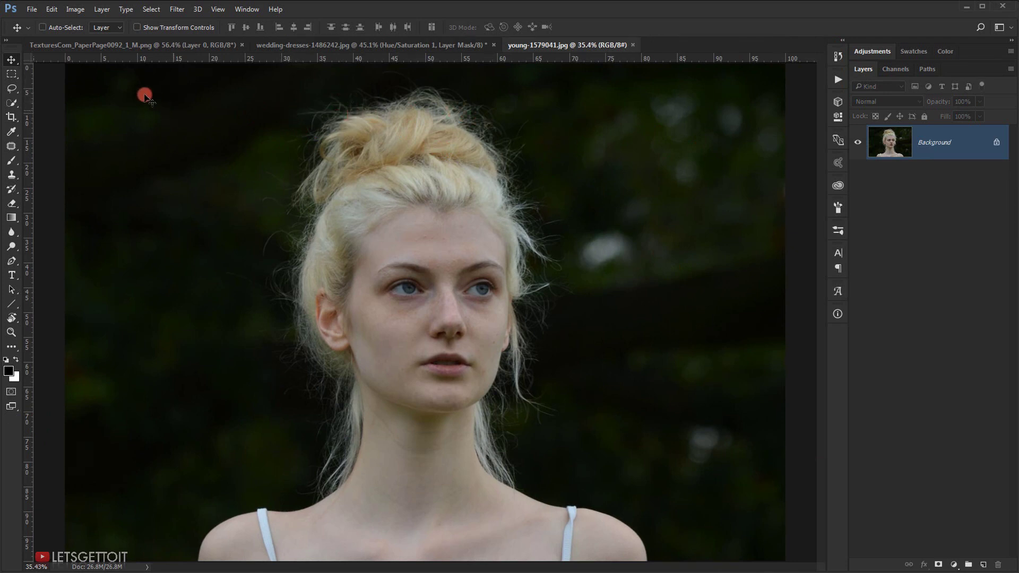
Copy the paper texture from TexturesCom_PaperPage0092_1_M.png over the centre of the young woman's portrait and desaturate it
{"action": "left_click", "coordinate": [120, 47]}
{"action": "left_click_drag", "start_coordinate": [364, 173], "coordinate": [512, 198]}
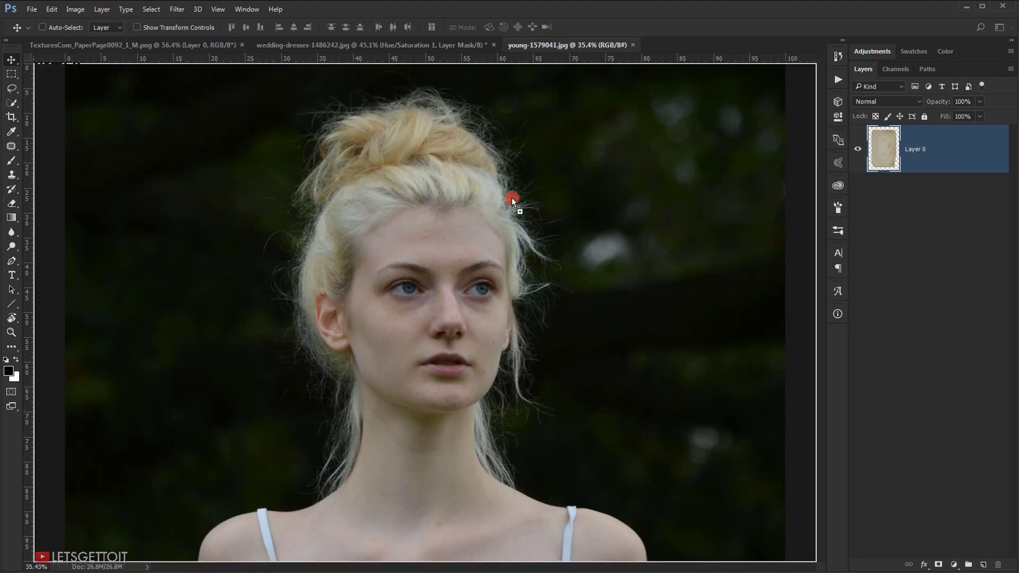
{"action": "left_click_drag", "start_coordinate": [423, 243], "coordinate": [474, 217]}
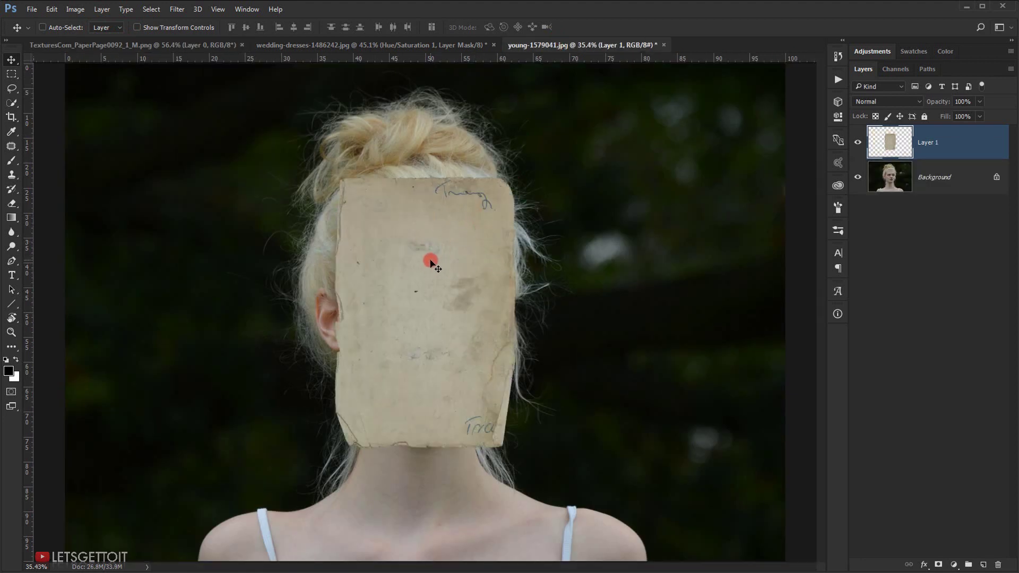
{"action": "key", "text": "ctrl+shift+u"}
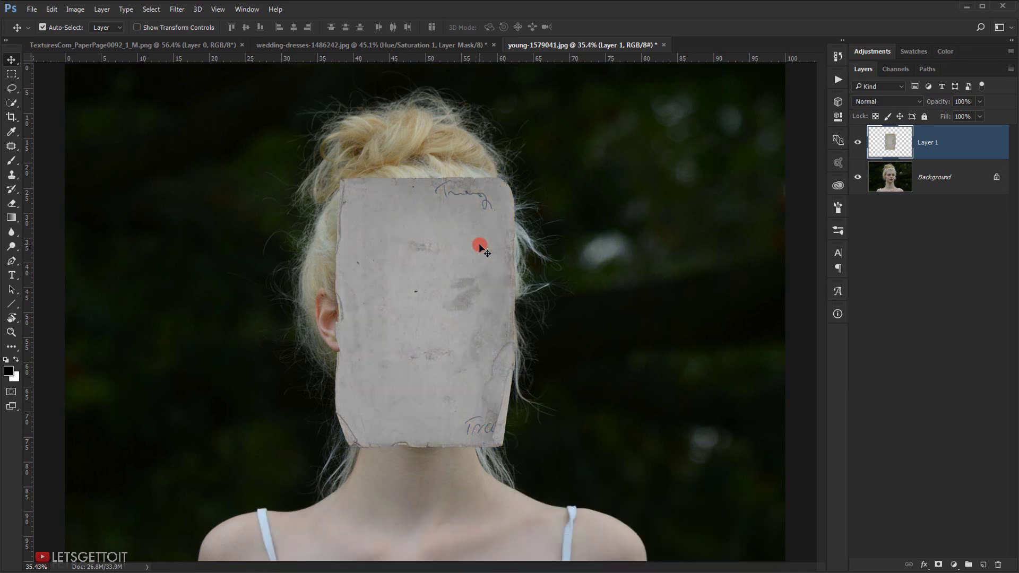
Rotate the paper layer by -90 degrees and scale it up to cover nearly the whole portrait
{"action": "key", "text": "ctrl+t"}
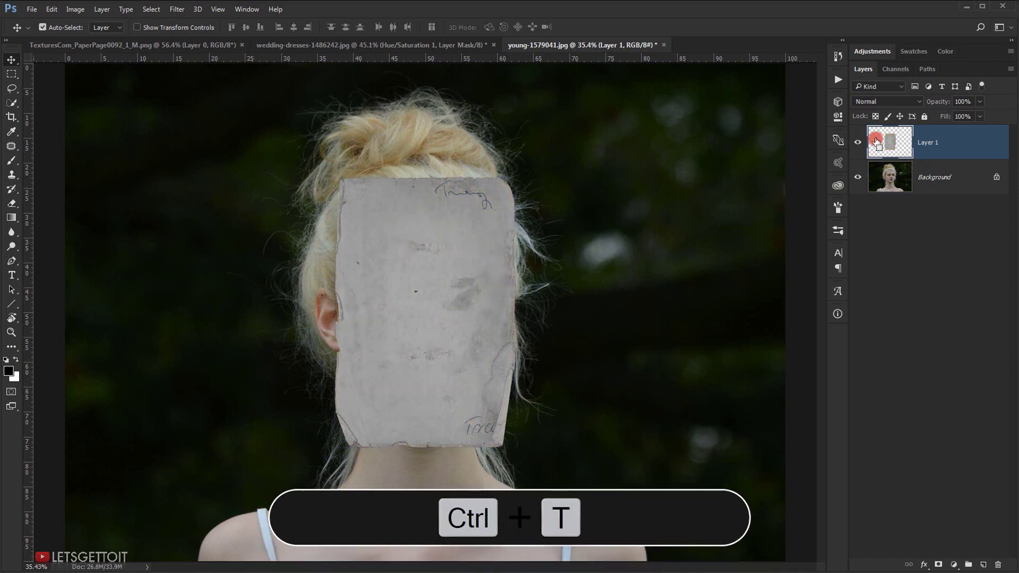
{"action": "key", "text": "ctrl+minus"}
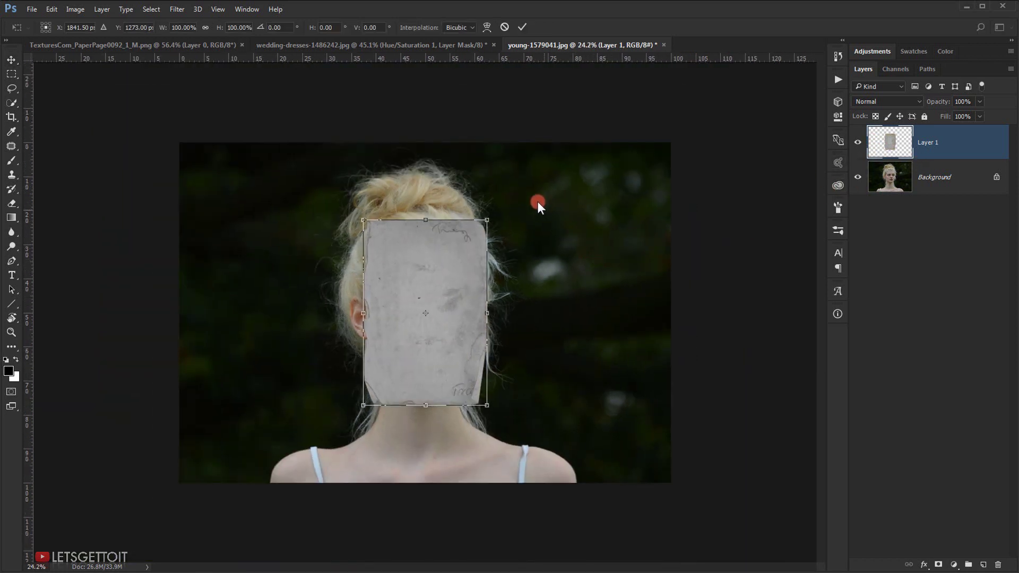
{"action": "left_click_drag", "start_coordinate": [537, 201], "coordinate": [318, 216]}
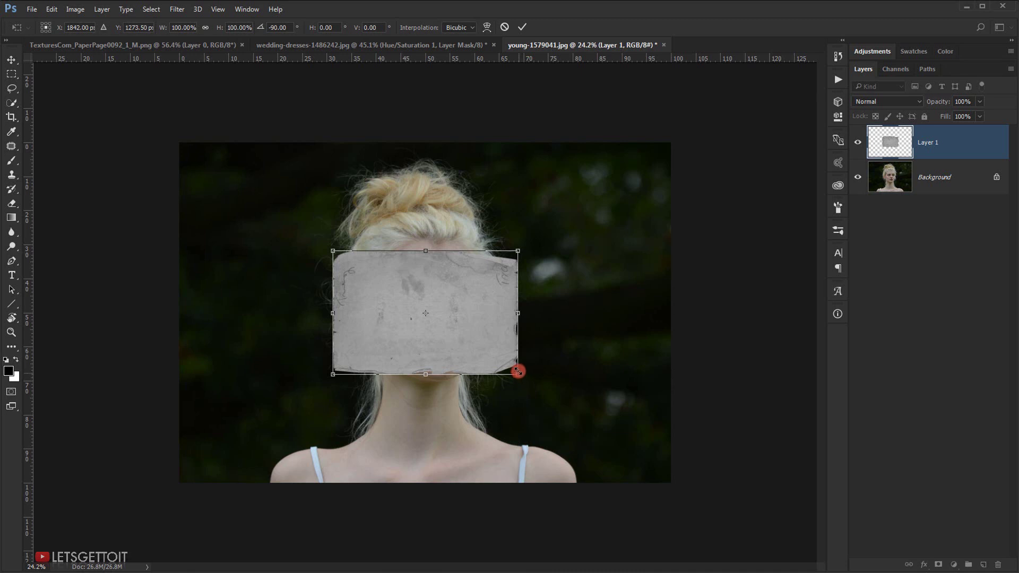
{"action": "left_click_drag", "start_coordinate": [517, 370], "coordinate": [653, 477]}
{"action": "key", "text": "Return"}
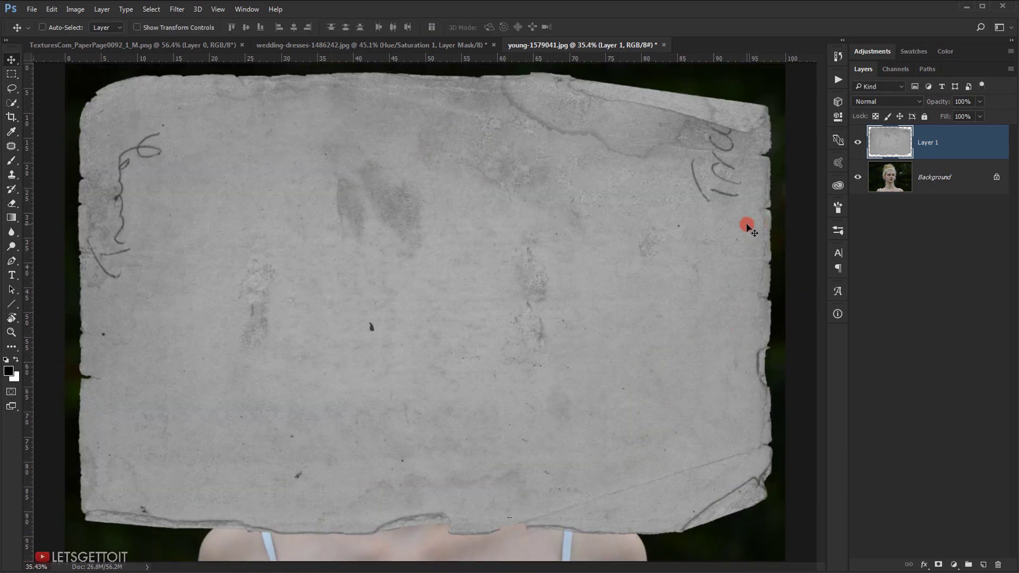
Load the paper layer's outline as a selection and save it as a new channel named Texture
{"action": "key", "text": "ctrl"}
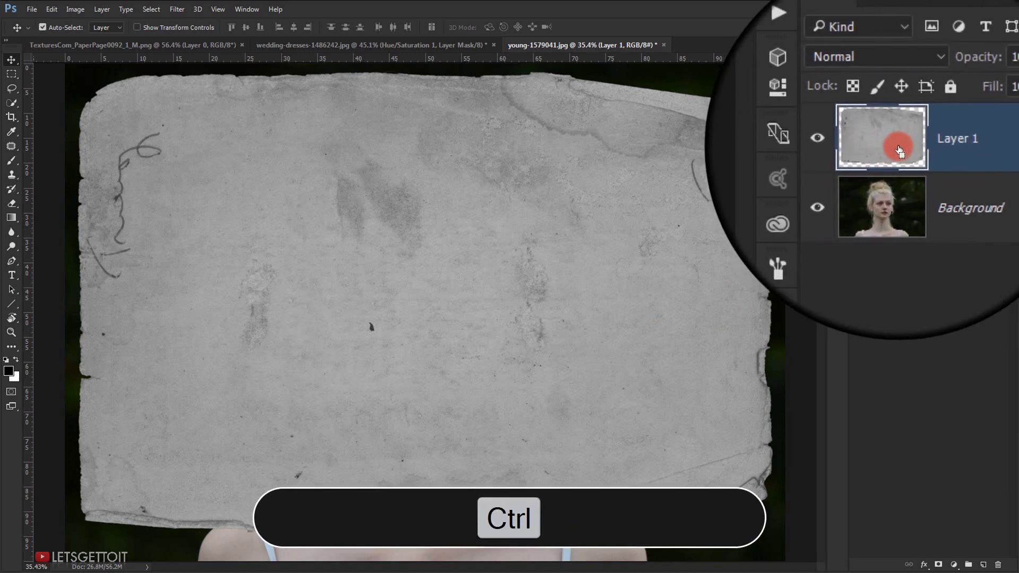
{"action": "left_click", "coordinate": [890, 141], "text": "ctrl"}
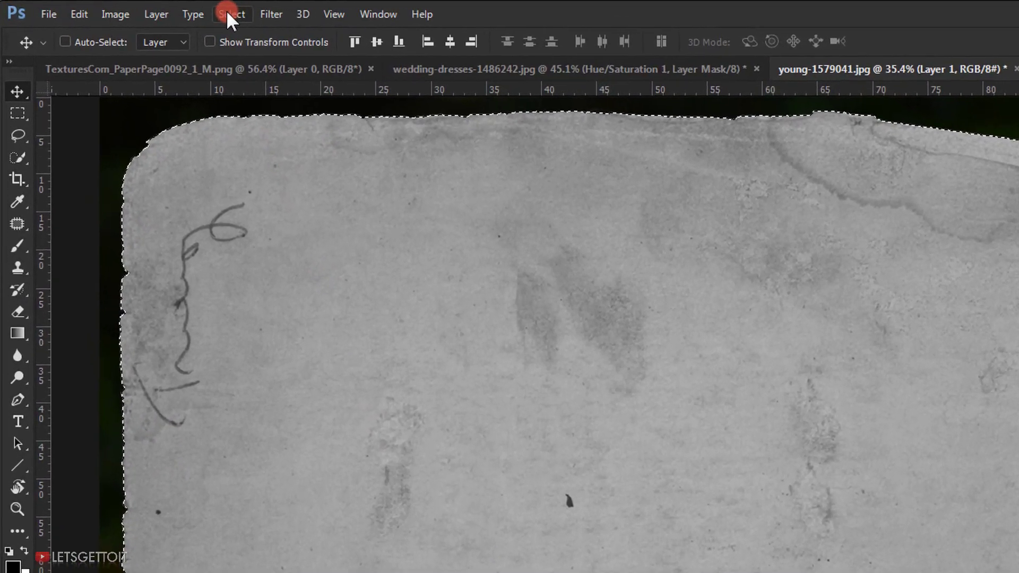
{"action": "left_click", "coordinate": [152, 9]}
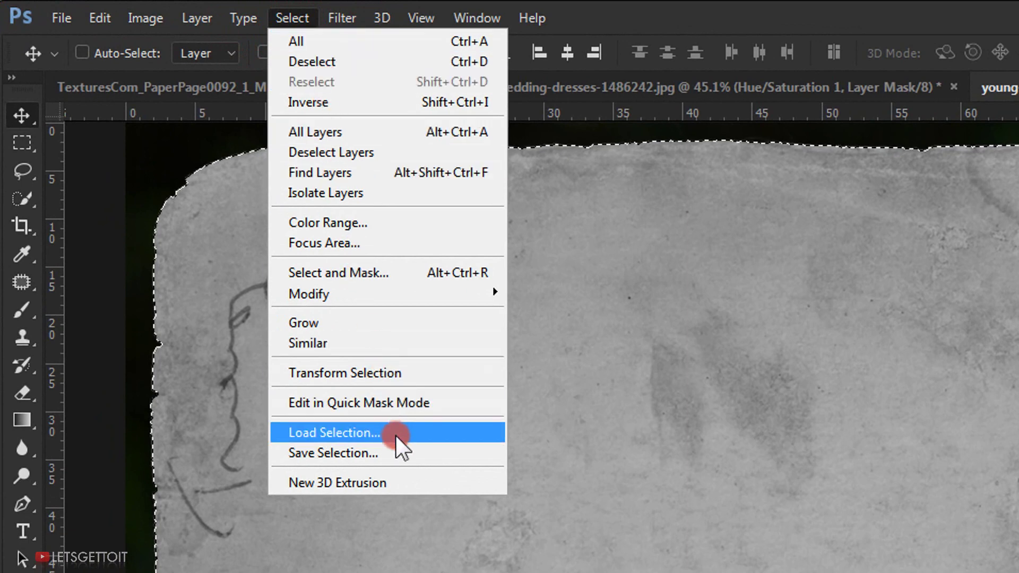
{"action": "left_click", "coordinate": [334, 453]}
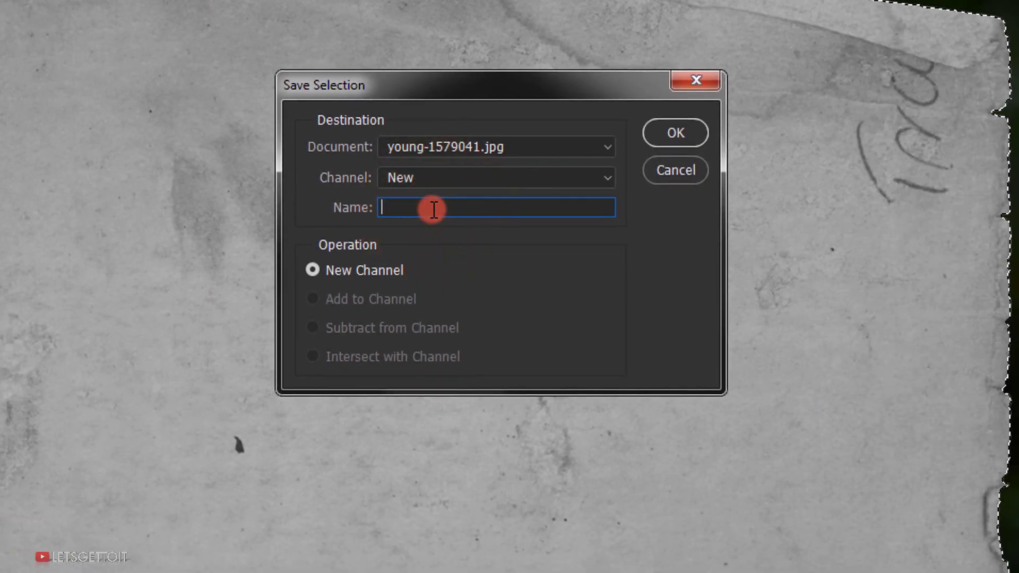
{"action": "type", "text": "T"}
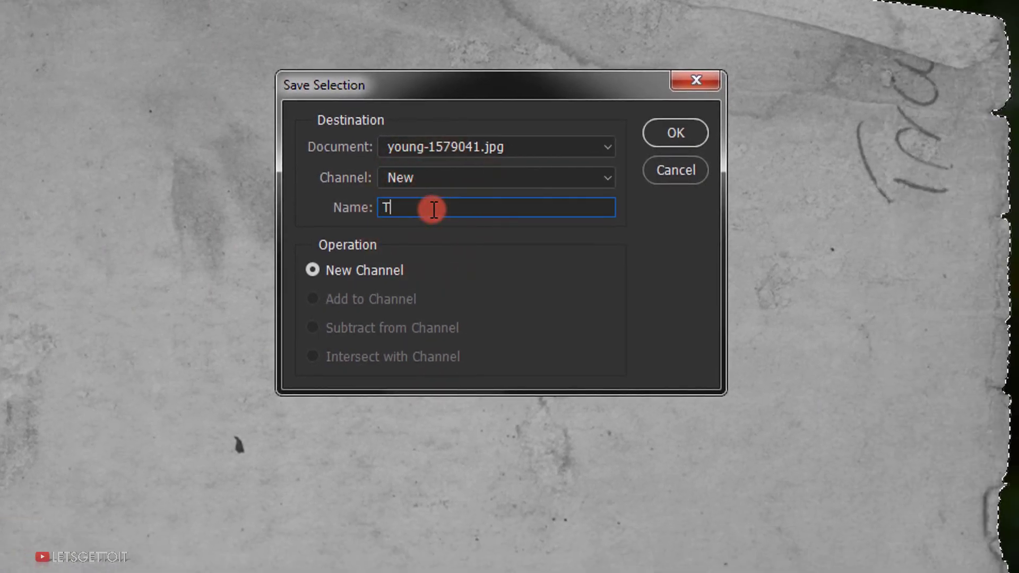
{"action": "type", "text": "exture"}
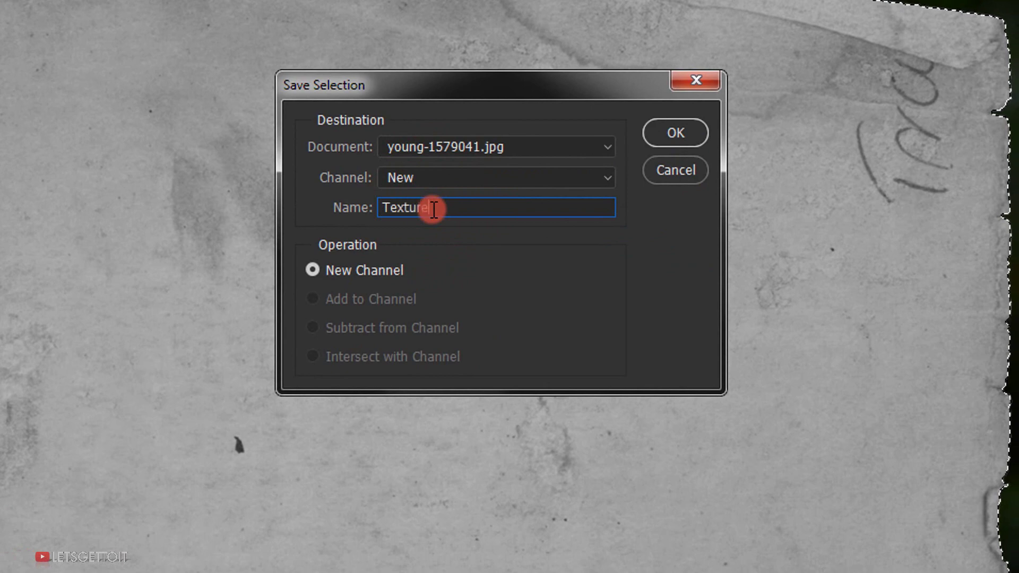
{"action": "left_click", "coordinate": [676, 132]}
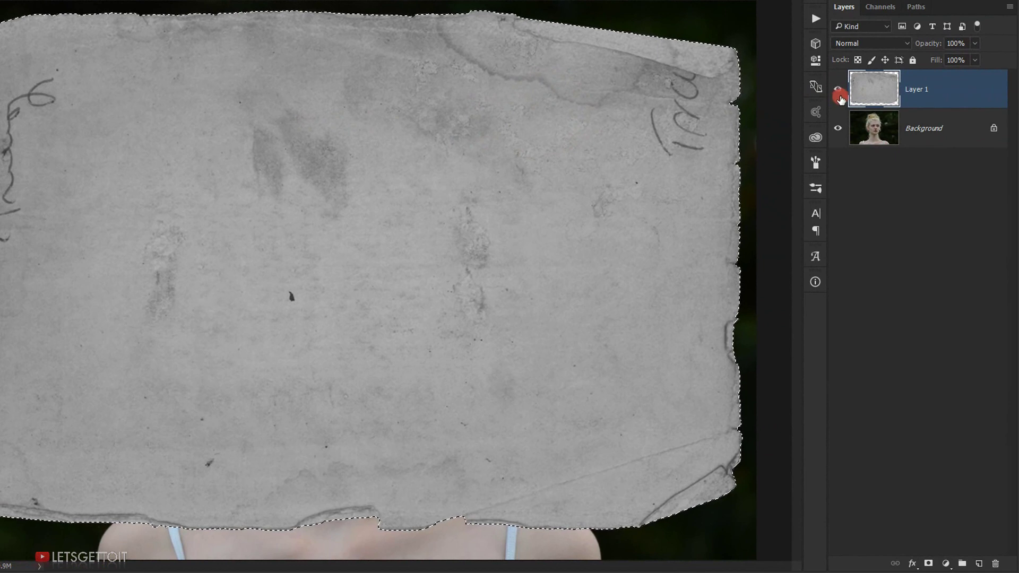
Hide the paper layer, mask the portrait layer with the paper-shaped selection, and show the paper layer again
{"action": "left_click", "coordinate": [839, 95]}
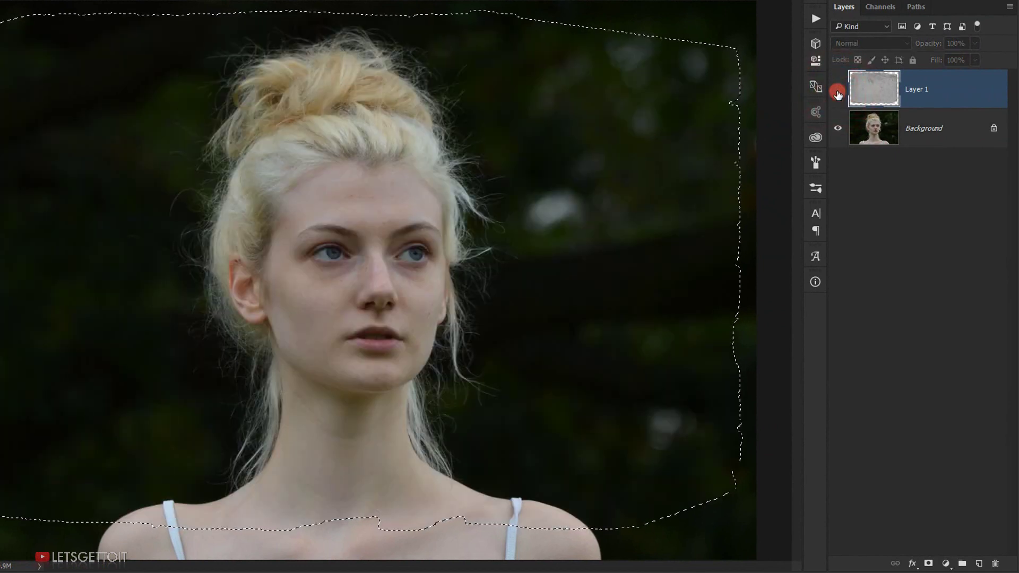
{"action": "left_click", "coordinate": [931, 125]}
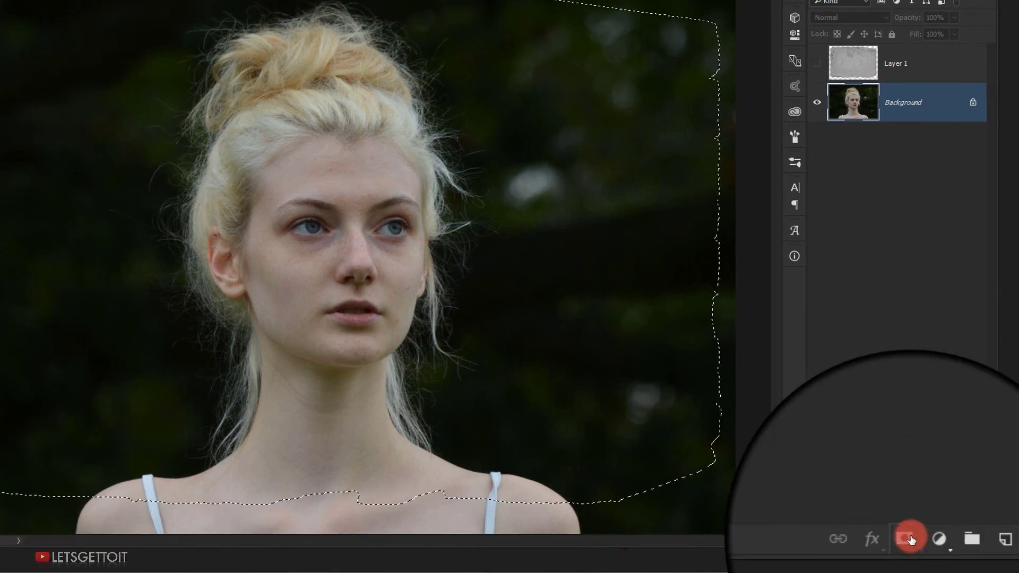
{"action": "left_click", "coordinate": [928, 563]}
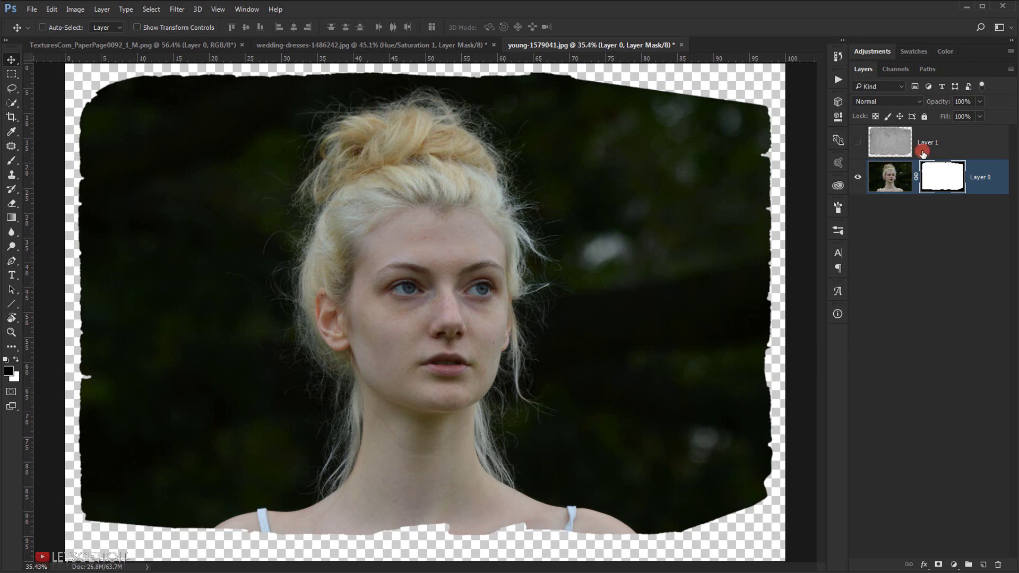
{"action": "left_click", "coordinate": [951, 144]}
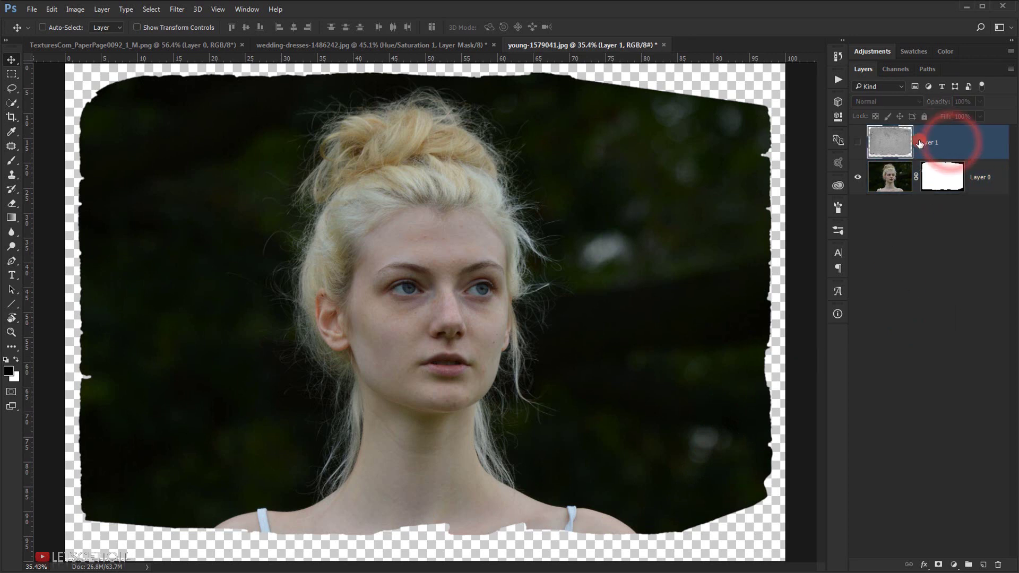
{"action": "left_click", "coordinate": [858, 143]}
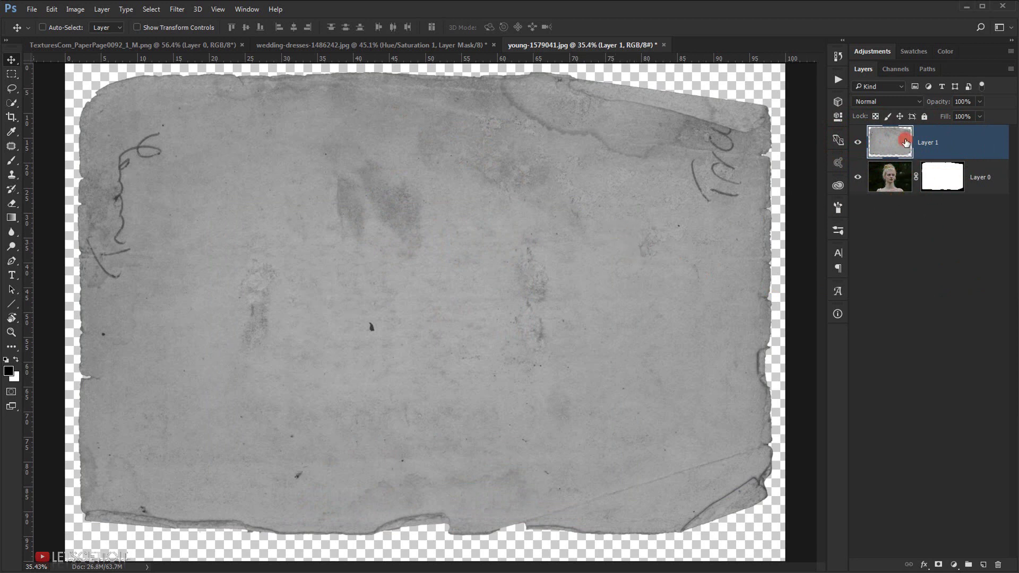
Try the Multiply and Linear Burn blend modes on the paper layer
{"action": "left_click", "coordinate": [889, 101]}
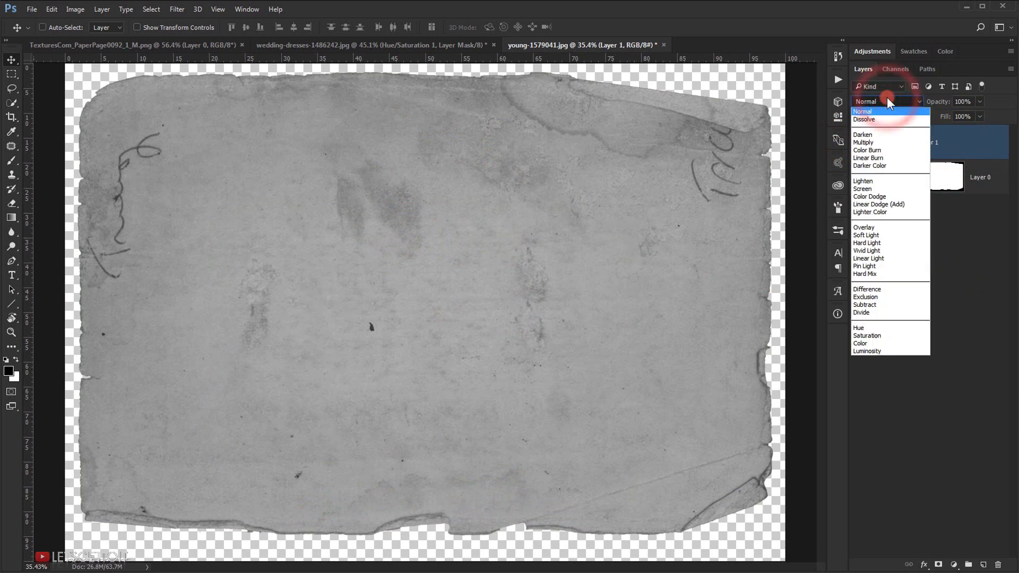
{"action": "left_click", "coordinate": [884, 139]}
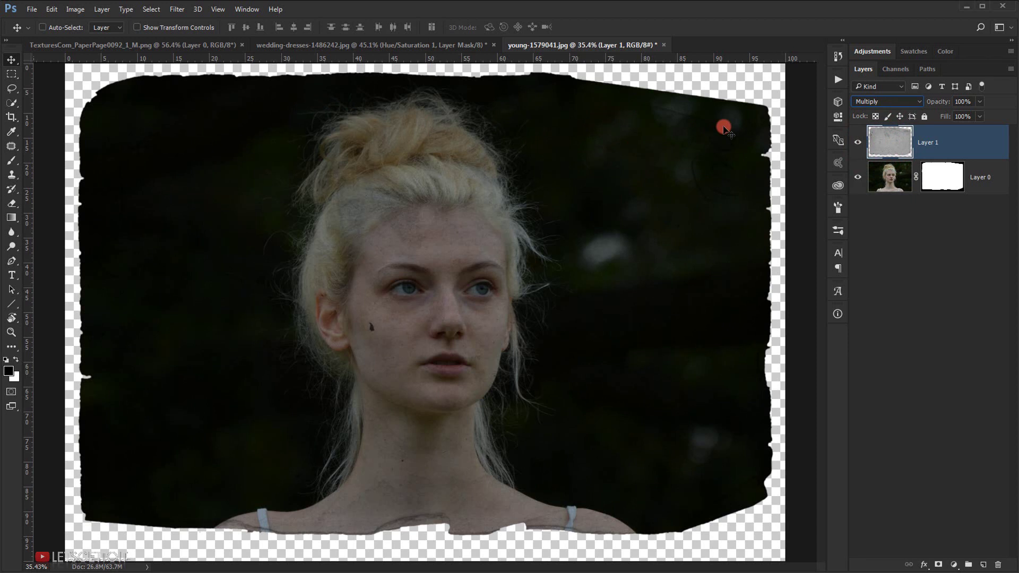
{"action": "left_click", "coordinate": [909, 103]}
{"action": "left_click", "coordinate": [890, 154]}
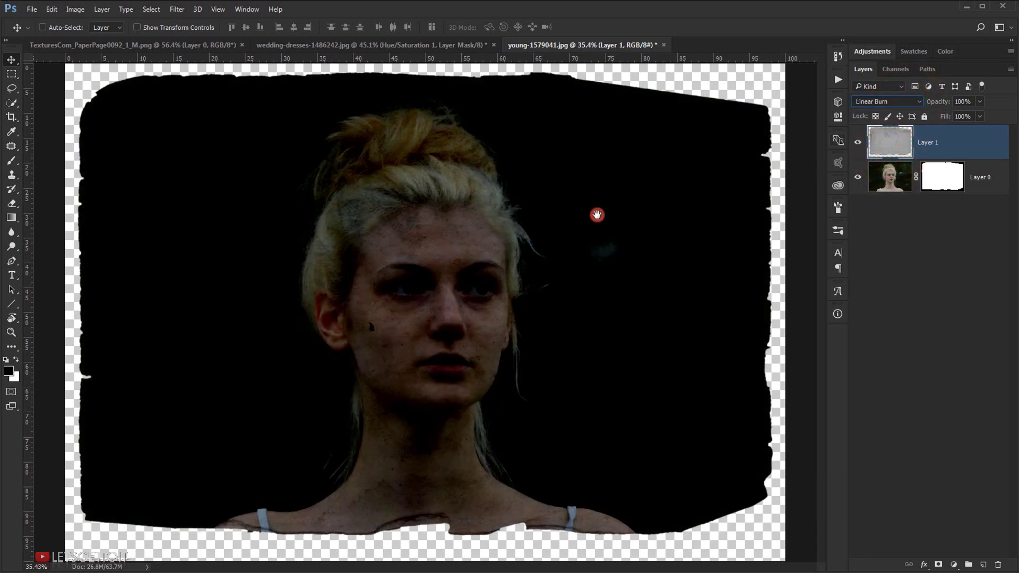
{"action": "left_click", "coordinate": [597, 215]}
{"action": "left_click", "coordinate": [823, 152]}
Set the paper layer's blend mode to Screen and invert its tones
{"action": "left_click", "coordinate": [891, 100]}
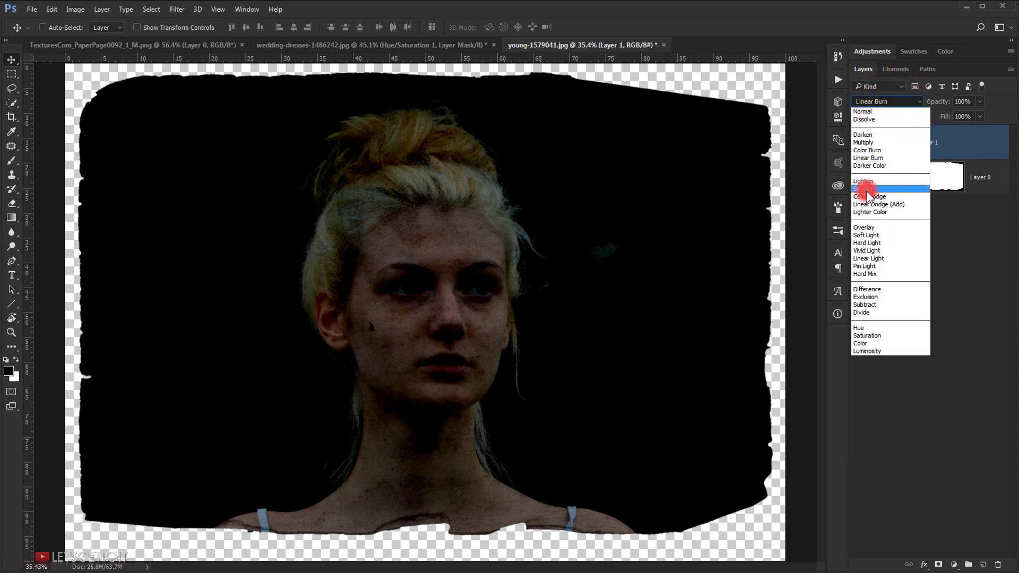
{"action": "left_click", "coordinate": [870, 187]}
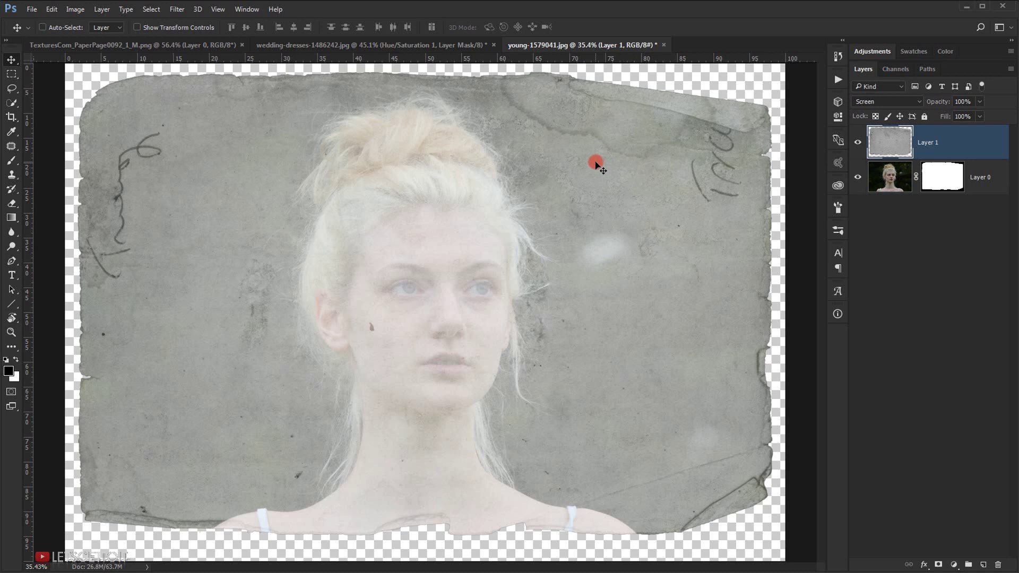
{"action": "key", "text": "ctrl+i"}
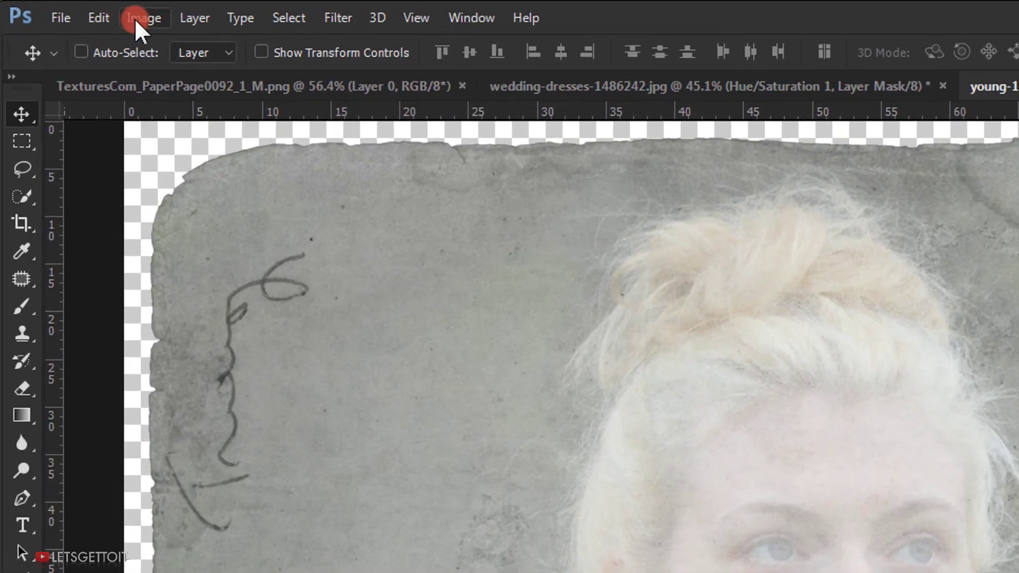
{"action": "left_click", "coordinate": [135, 18]}
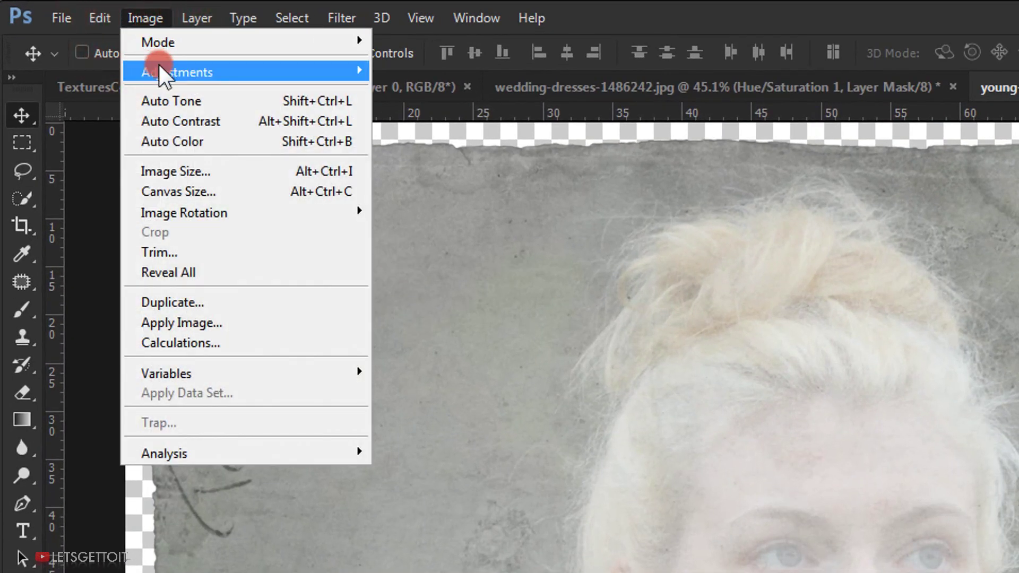
{"action": "mouse_move", "coordinate": [160, 70]}
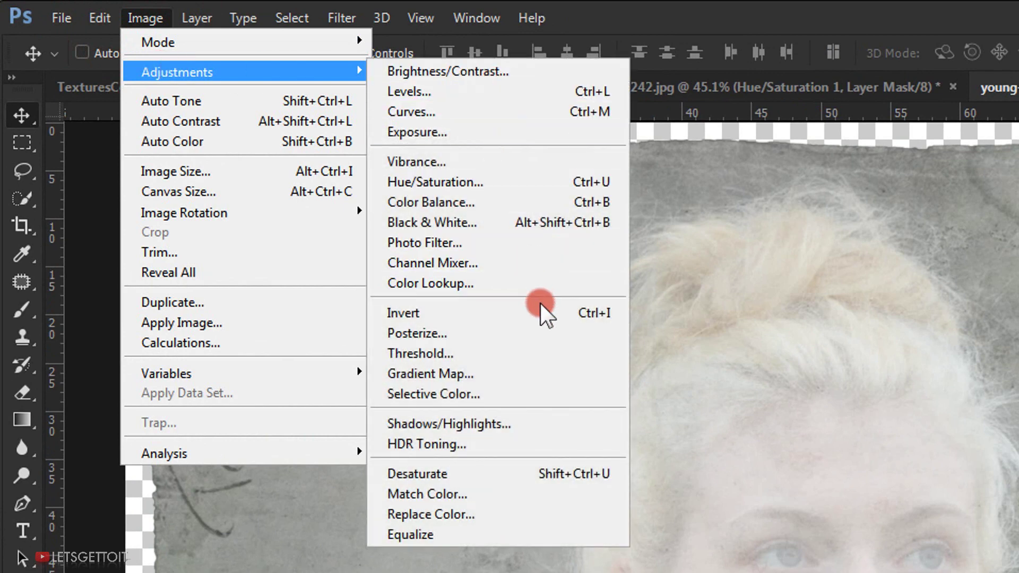
{"action": "left_click", "coordinate": [429, 313]}
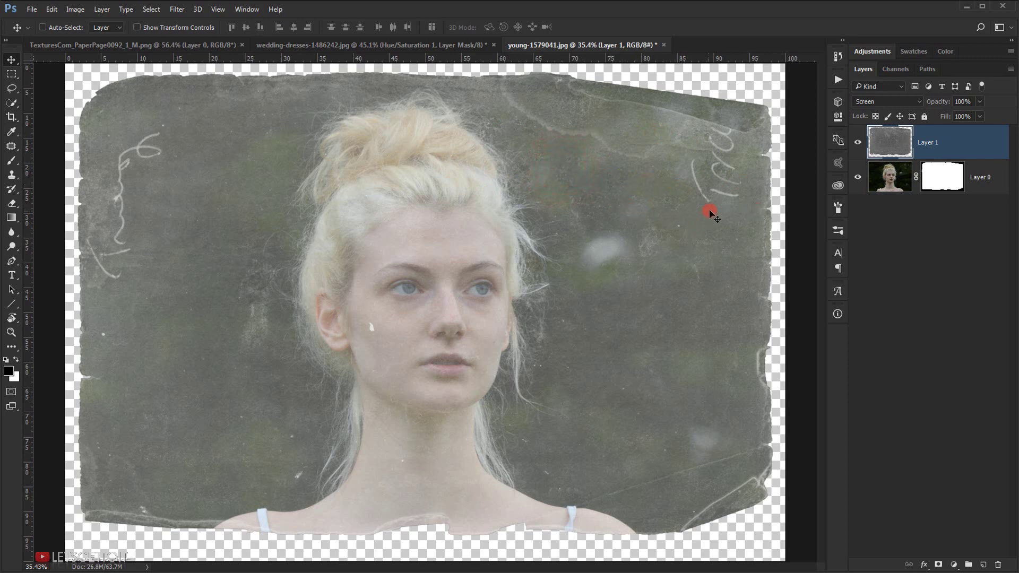
Darken the paper layer with Levels, setting the input black point to 62 and the midtones to 0.85
{"action": "key", "text": "ctrl+l"}
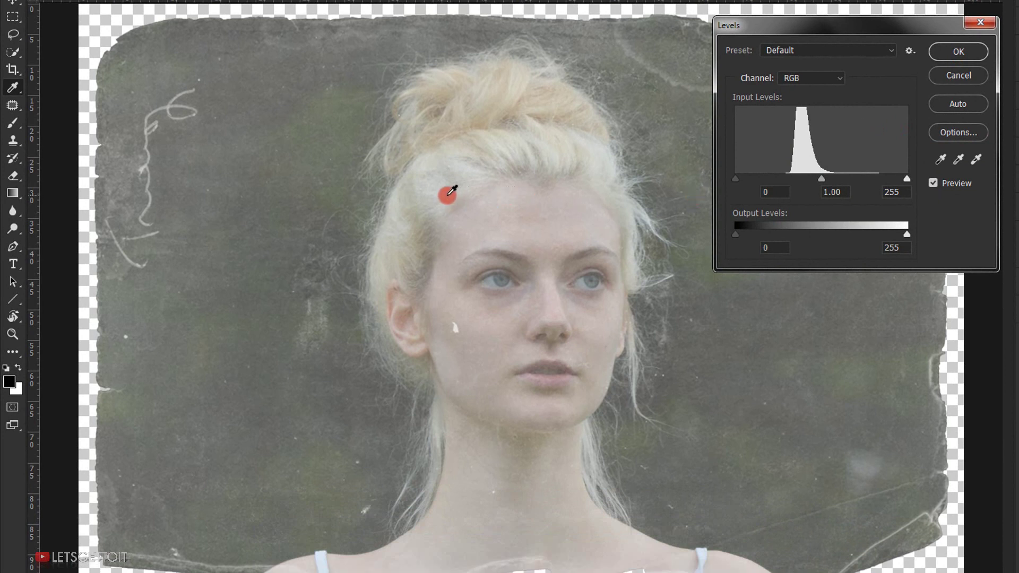
{"action": "left_click", "coordinate": [739, 186]}
{"action": "left_click_drag", "start_coordinate": [733, 179], "coordinate": [777, 180]}
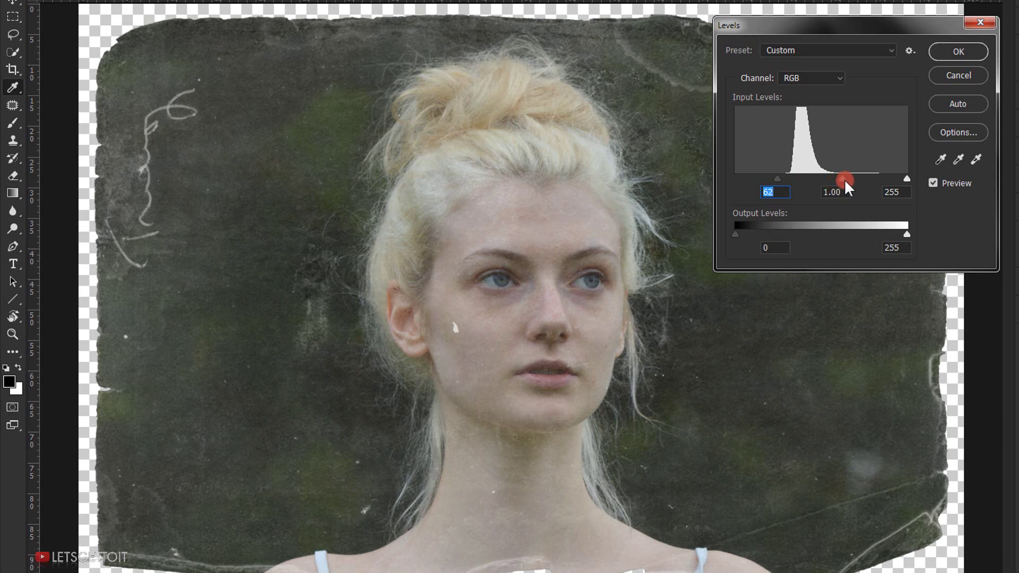
{"action": "mouse_move", "coordinate": [842, 176]}
{"action": "left_mouse_down"}
{"action": "mouse_move", "coordinate": [834, 176]}
{"action": "mouse_move", "coordinate": [847, 176]}
{"action": "left_mouse_up"}
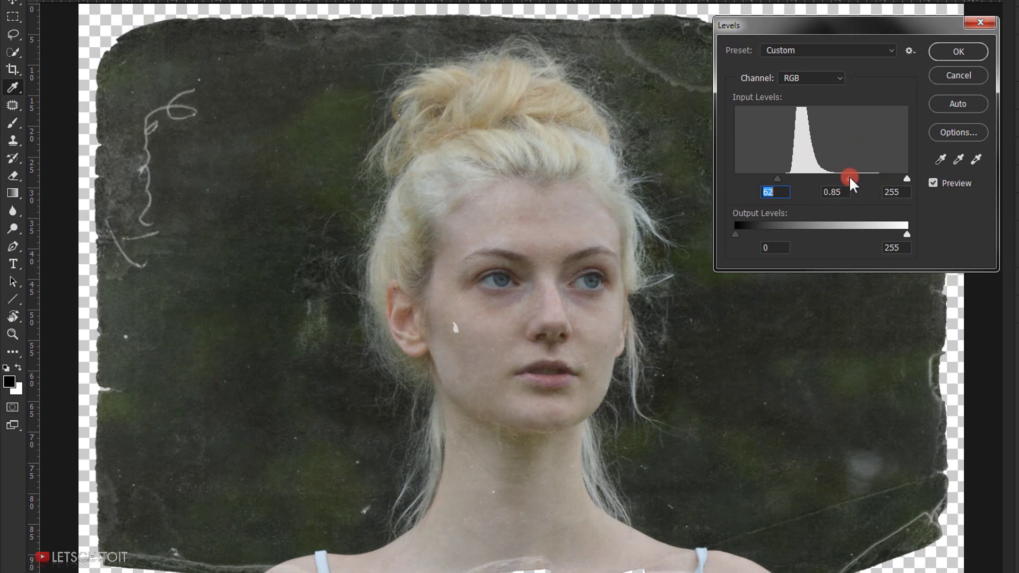
{"action": "key", "text": "Tab"}
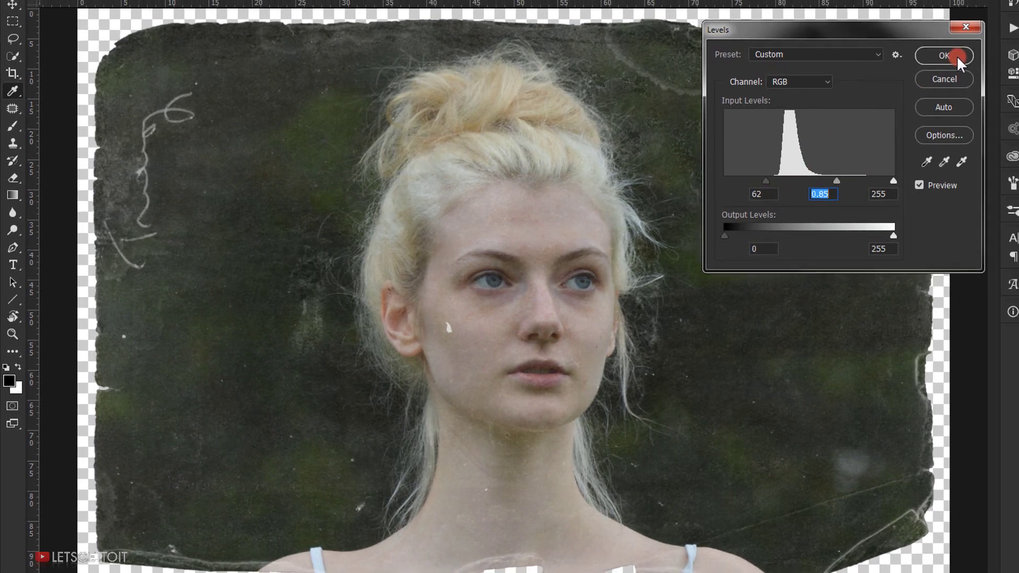
{"action": "left_click", "coordinate": [955, 56]}
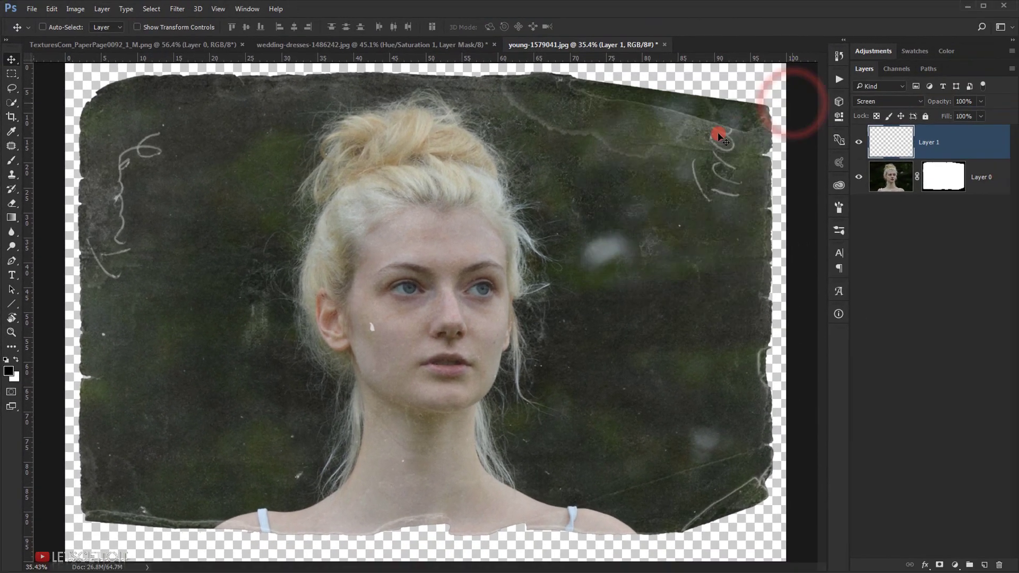
Start HDR Toning on the portrait document and agree to flatten its layers
{"action": "scroll", "coordinate": [668, 237], "scroll_direction": "down", "scroll_amount": 3}
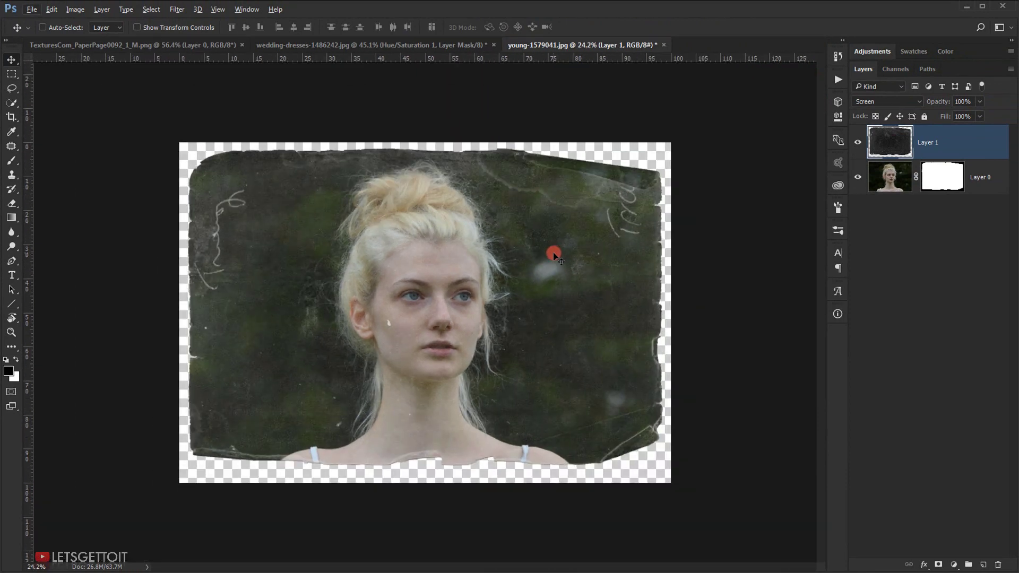
{"action": "scroll", "coordinate": [552, 253], "scroll_direction": "up", "scroll_amount": 3}
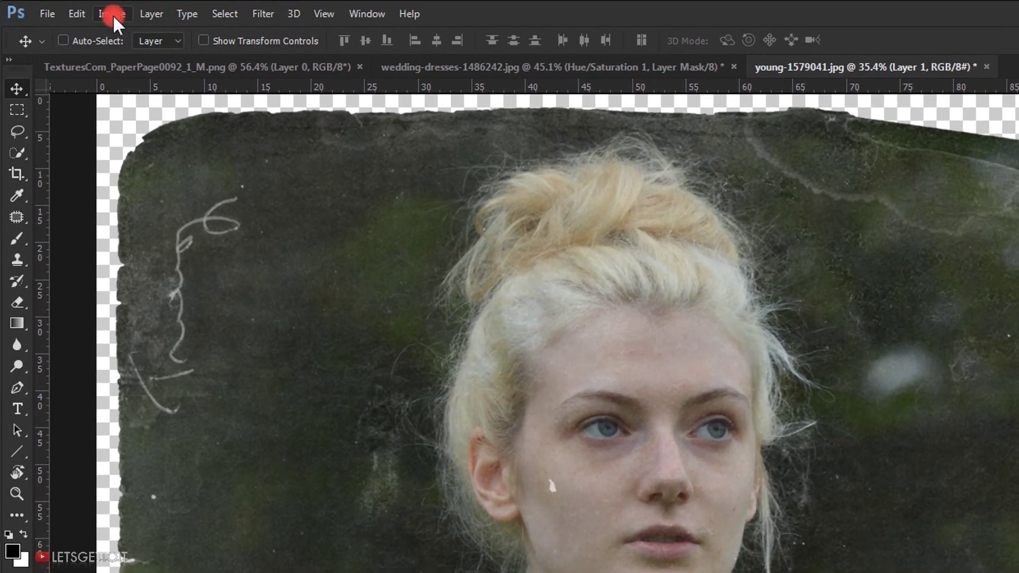
{"action": "left_click", "coordinate": [97, 12]}
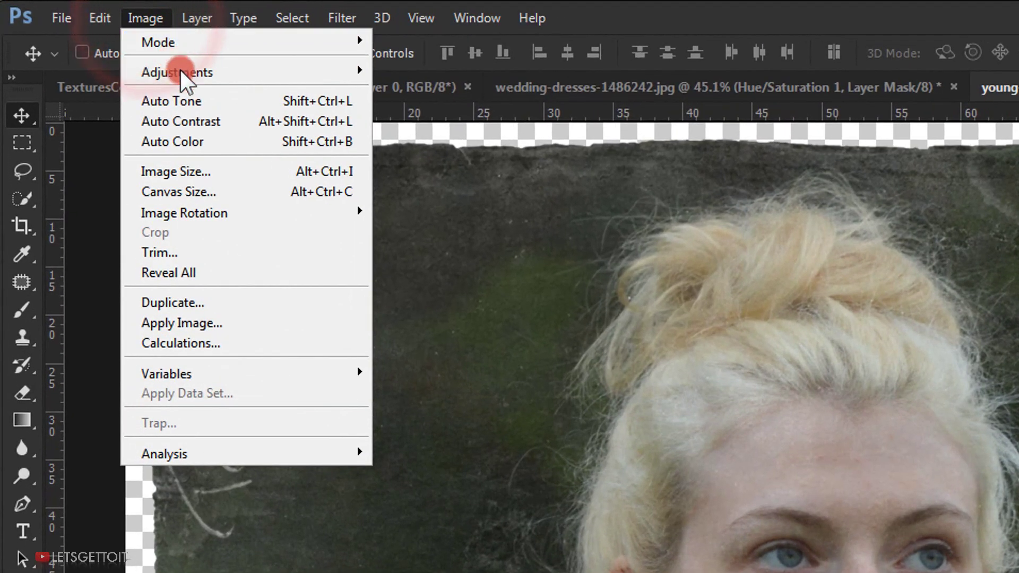
{"action": "mouse_move", "coordinate": [121, 49]}
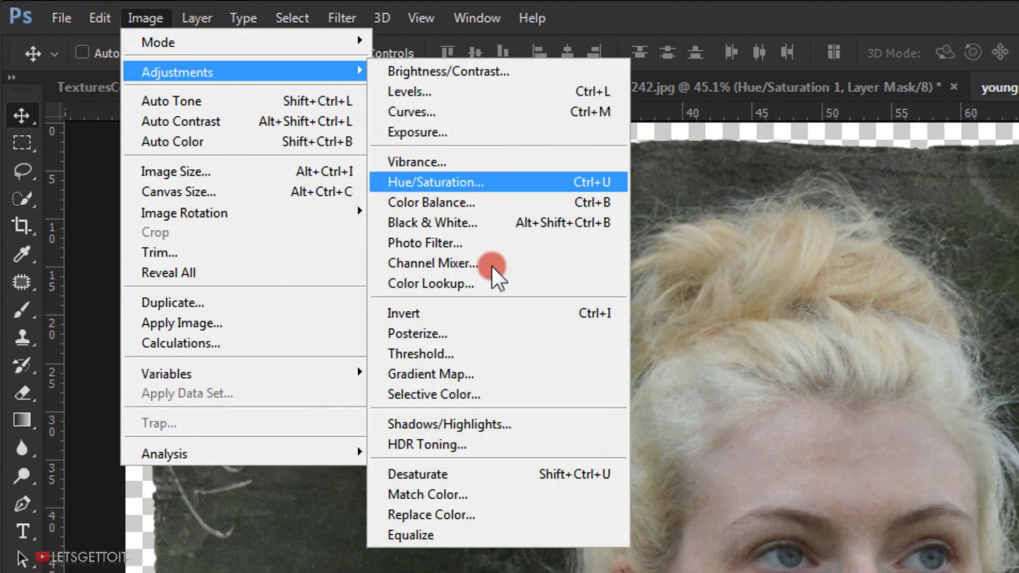
{"action": "left_click", "coordinate": [442, 446]}
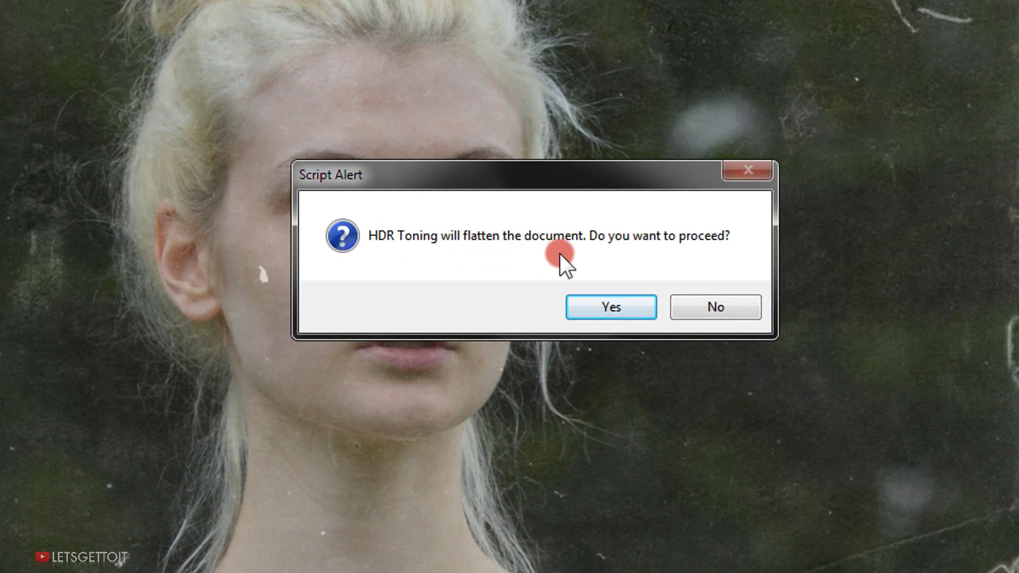
{"action": "left_click", "coordinate": [619, 306]}
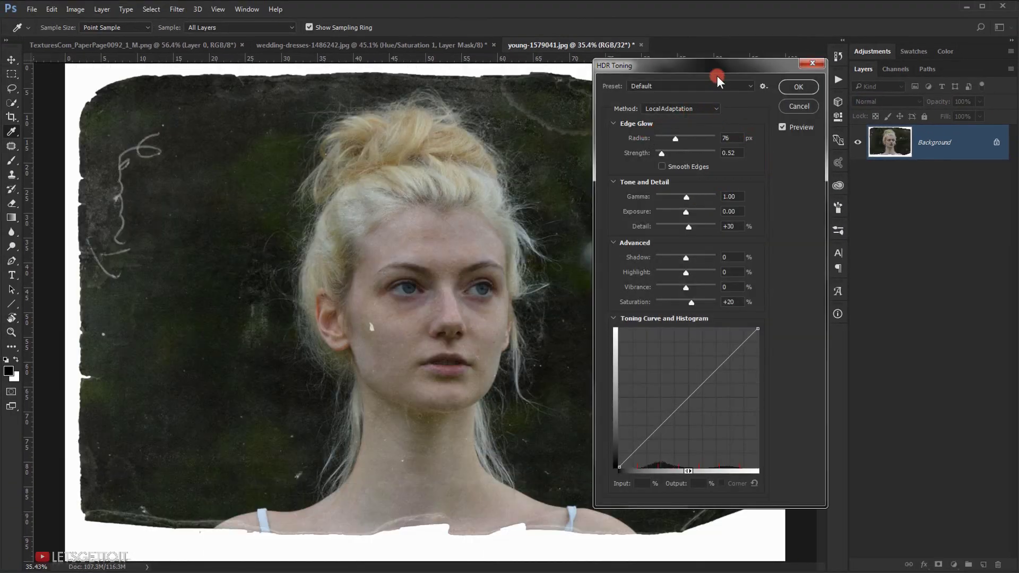
{"action": "left_click_drag", "start_coordinate": [727, 68], "coordinate": [762, 68]}
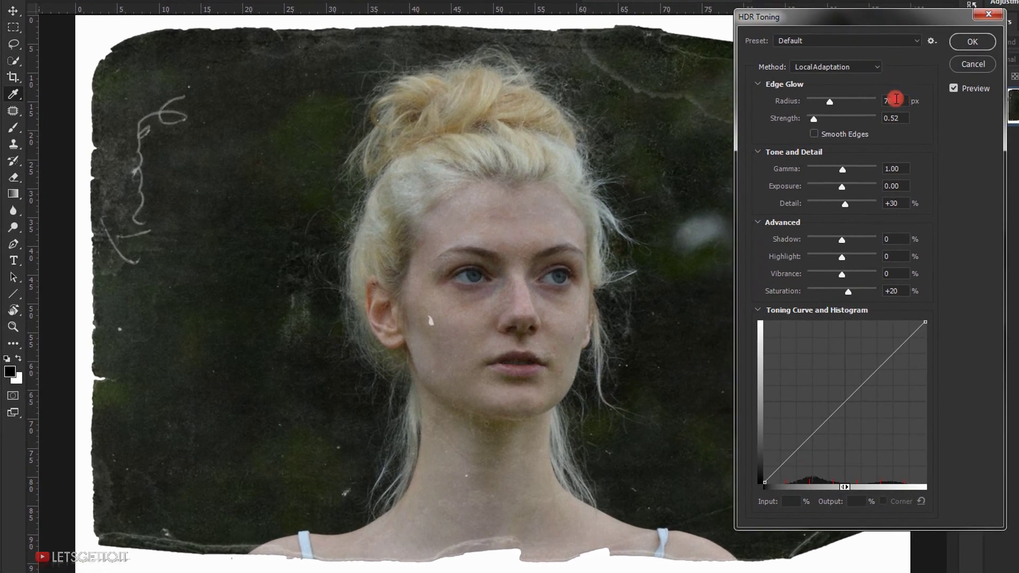
Set the HDR Toning edge glow radius to 22 px and strength to 0.70, with exposure 0.14 and detail +70%
{"action": "left_click_drag", "start_coordinate": [897, 101], "coordinate": [855, 99]}
{"action": "double_click", "coordinate": [902, 117]}
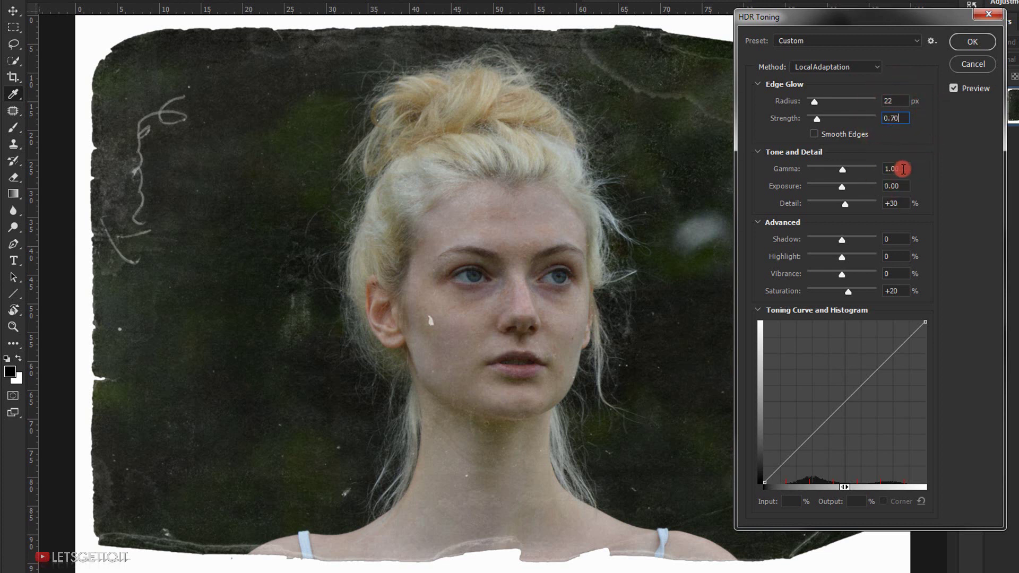
{"action": "double_click", "coordinate": [897, 186]}
{"action": "double_click", "coordinate": [893, 186]}
{"action": "type", "text": "1"}
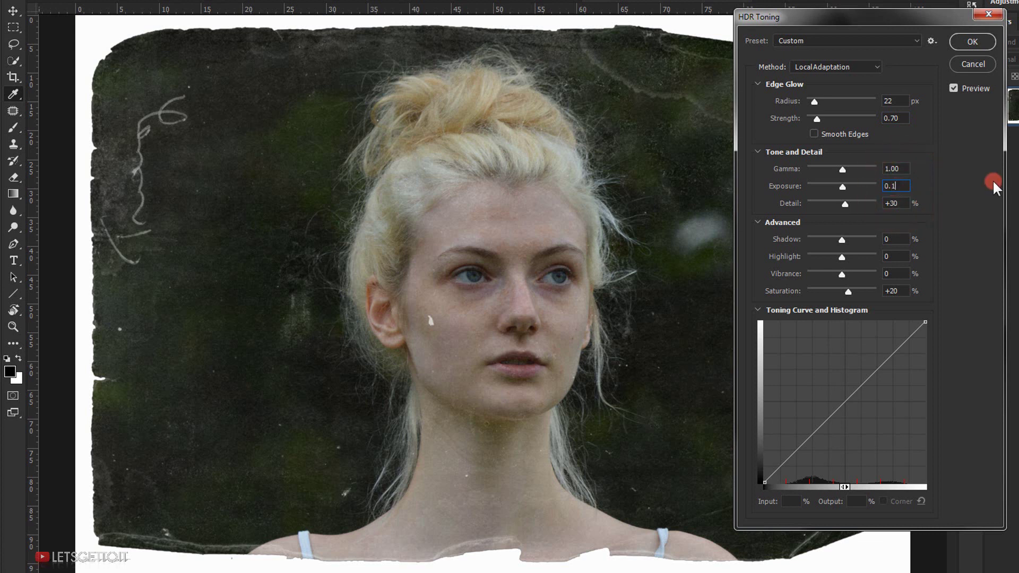
{"action": "type", "text": "4"}
{"action": "double_click", "coordinate": [899, 205]}
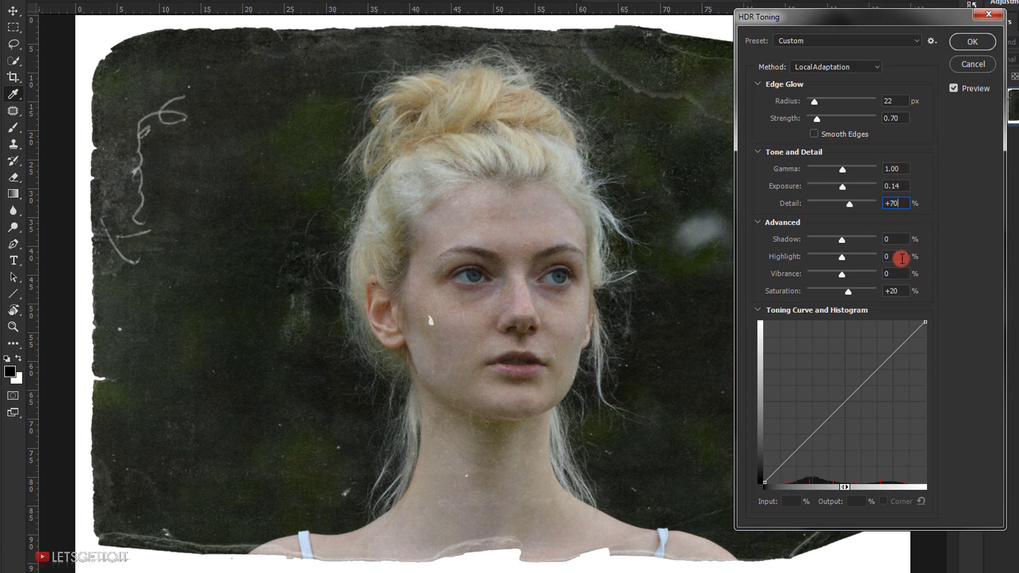
Lower the HDR Toning highlight to -6% and apply the toning to the portrait
{"action": "double_click", "coordinate": [899, 257]}
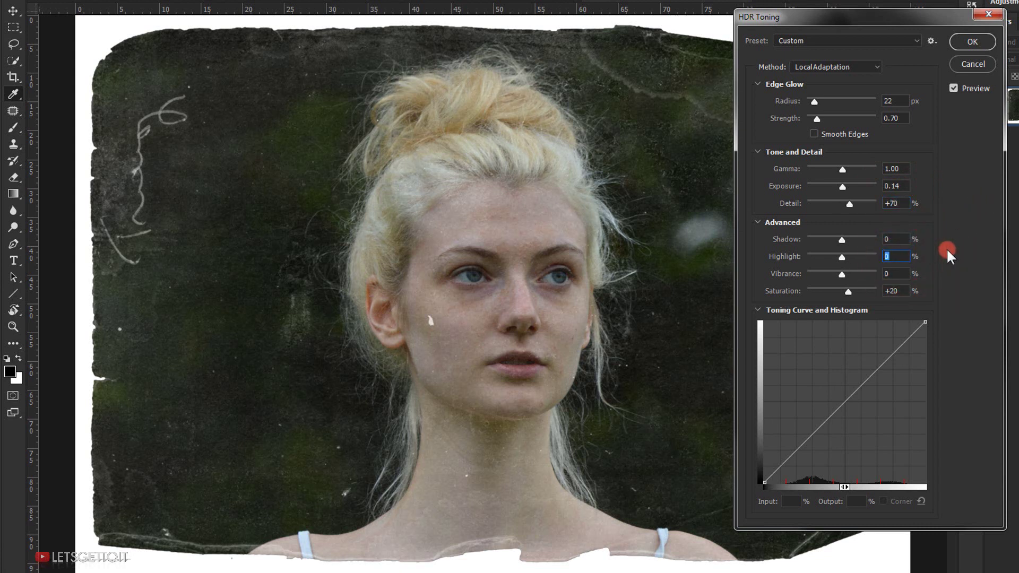
{"action": "key", "text": "Down"}
{"action": "key", "text": "Down"}
{"action": "key", "text": "Down"}
{"action": "key", "text": "Down"}
{"action": "key", "text": "Down"}
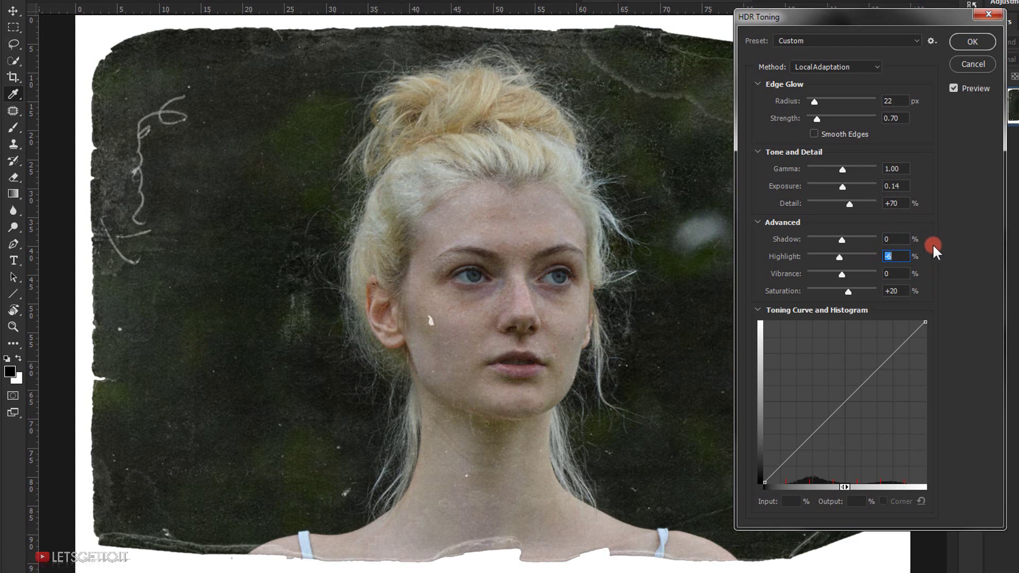
{"action": "left_click", "coordinate": [979, 40]}
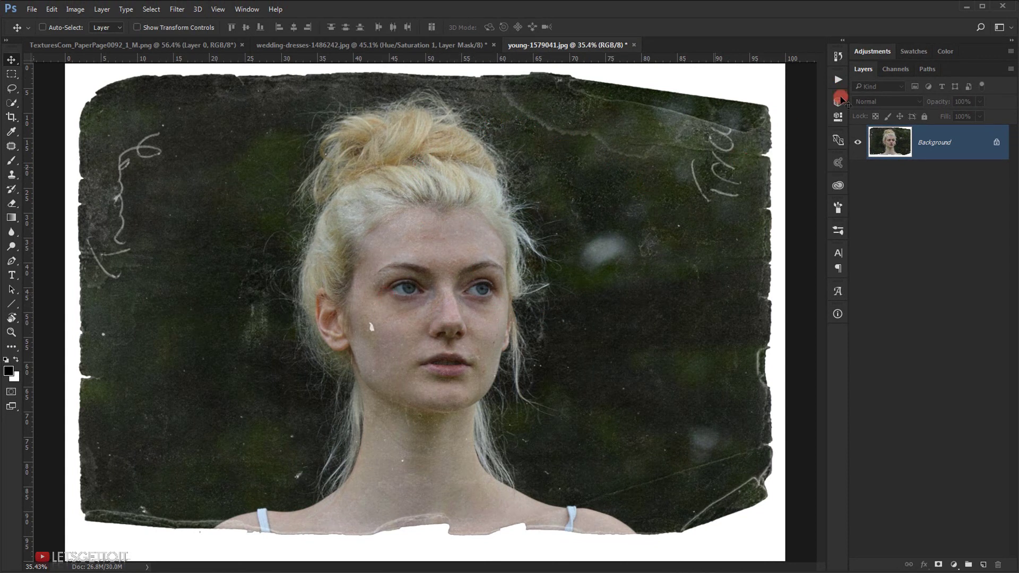
Compare the portrait before and after HDR Toning by switching between the last two history states
{"action": "left_click", "coordinate": [838, 55]}
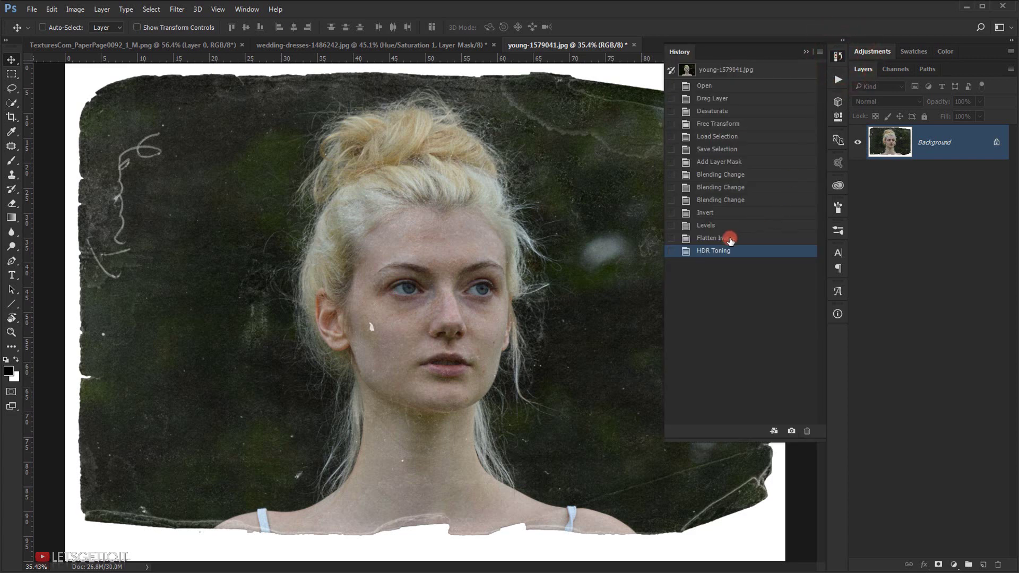
{"action": "left_click", "coordinate": [725, 238]}
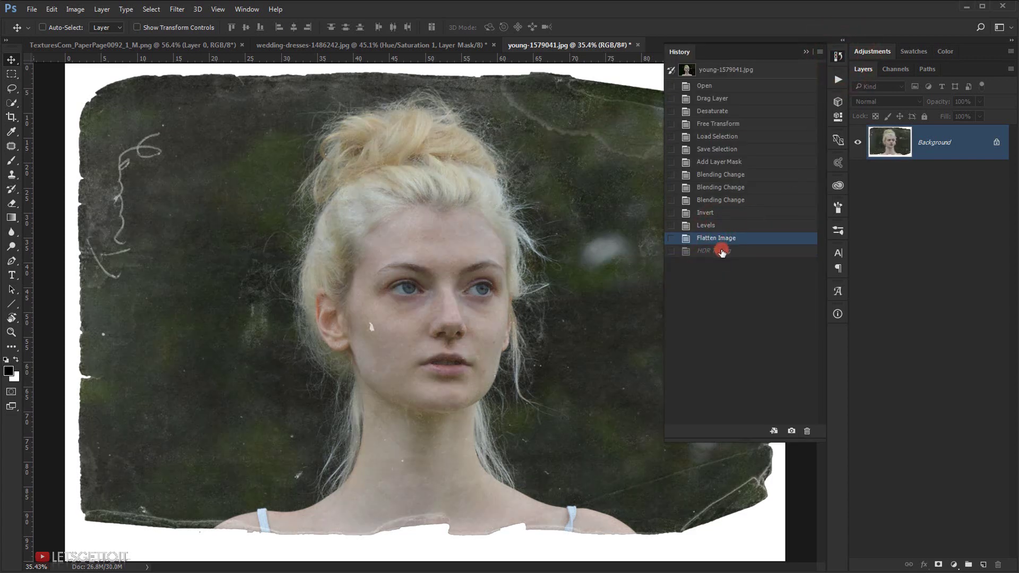
{"action": "left_click", "coordinate": [721, 252]}
{"action": "left_click", "coordinate": [720, 237]}
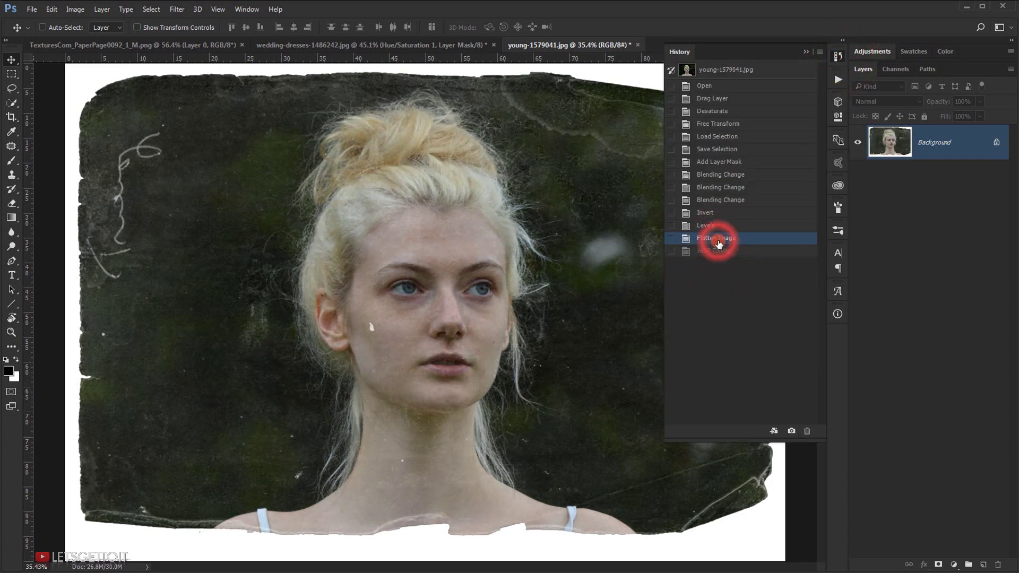
{"action": "left_click", "coordinate": [720, 248]}
{"action": "left_click", "coordinate": [804, 70]}
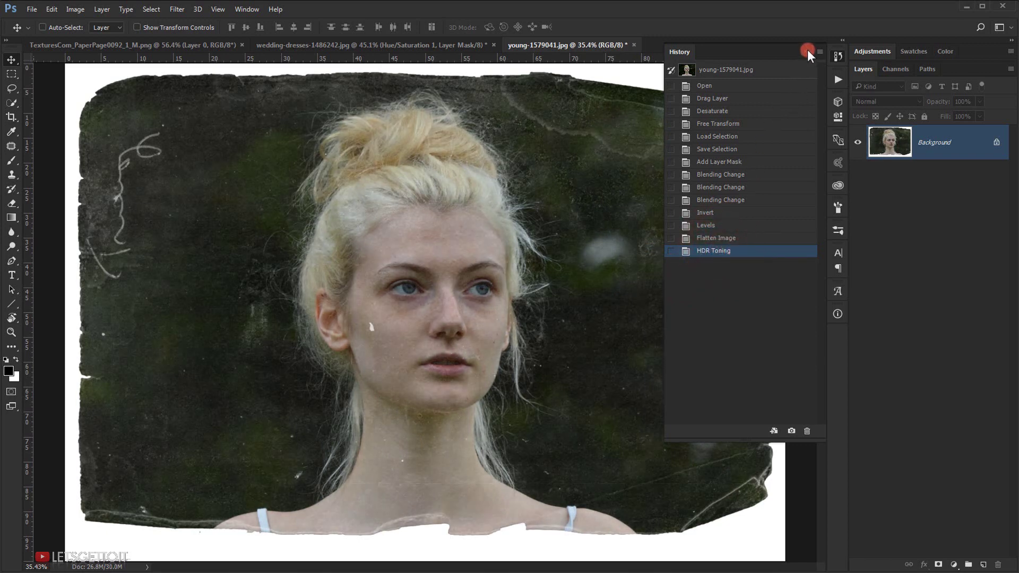
{"action": "left_click", "coordinate": [807, 51]}
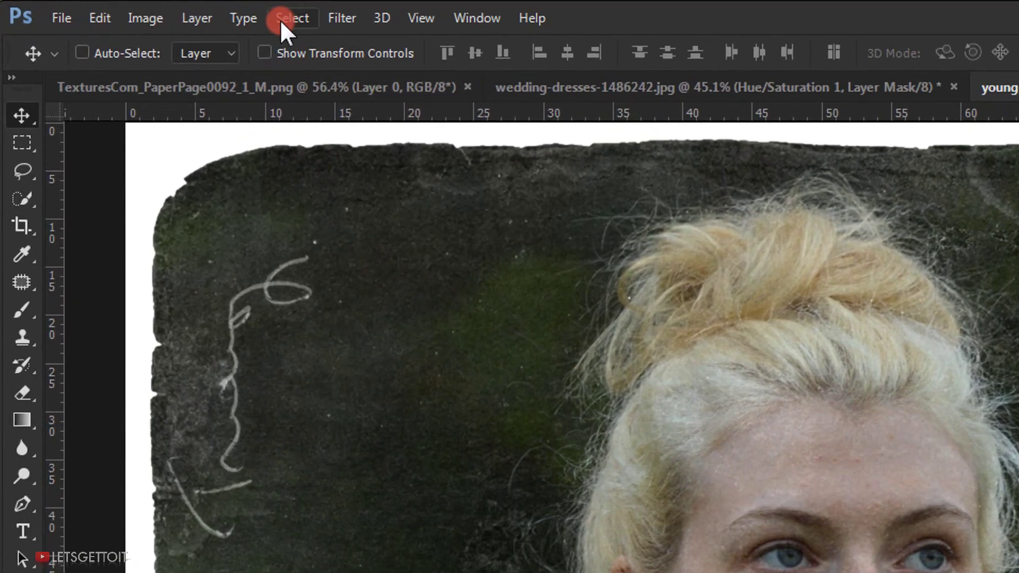
Load the saved Texture selection and use it to mask the flattened portrait layer
{"action": "left_click", "coordinate": [290, 18]}
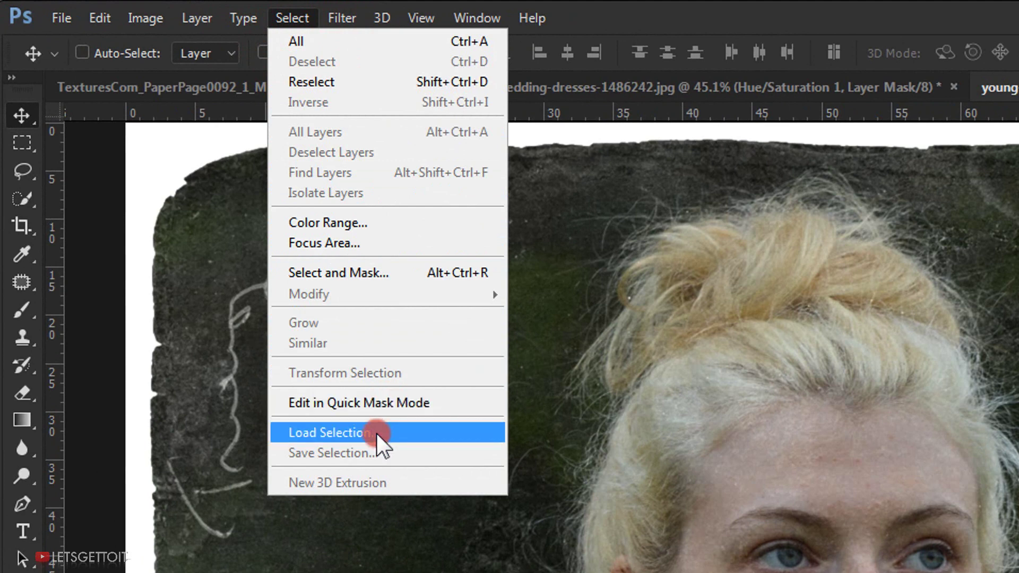
{"action": "left_click", "coordinate": [377, 433]}
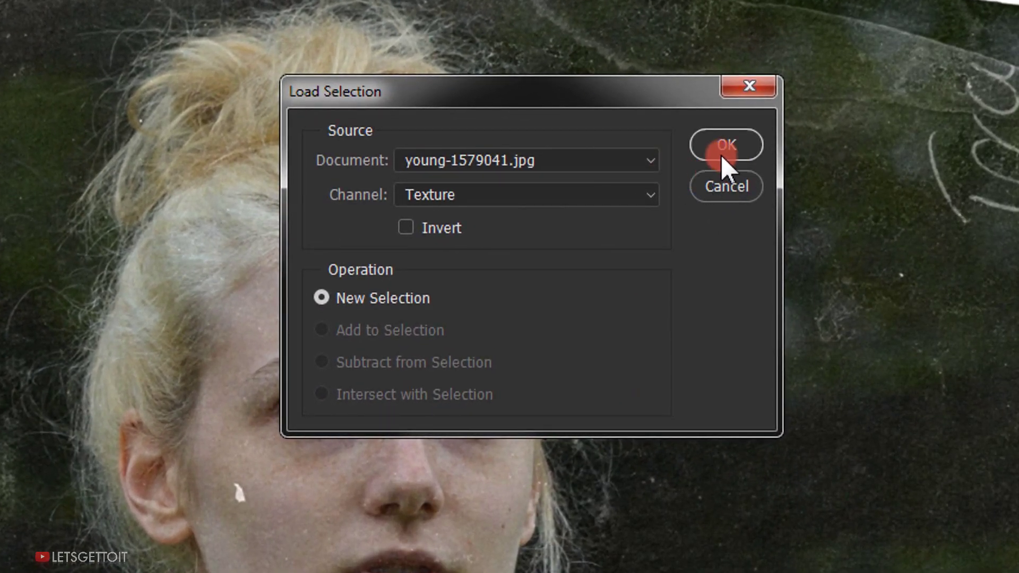
{"action": "left_click", "coordinate": [722, 155]}
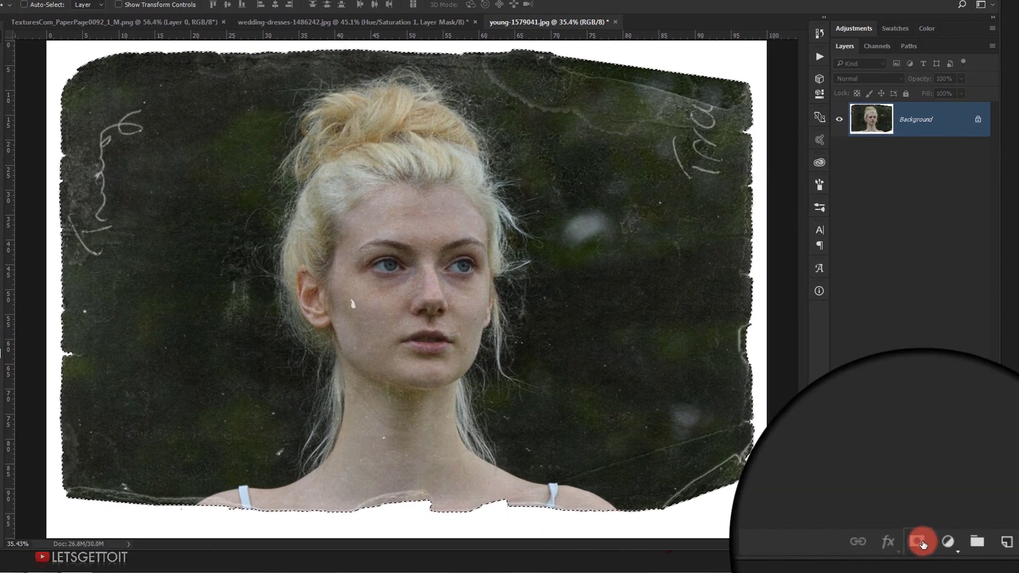
{"action": "left_click", "coordinate": [939, 564]}
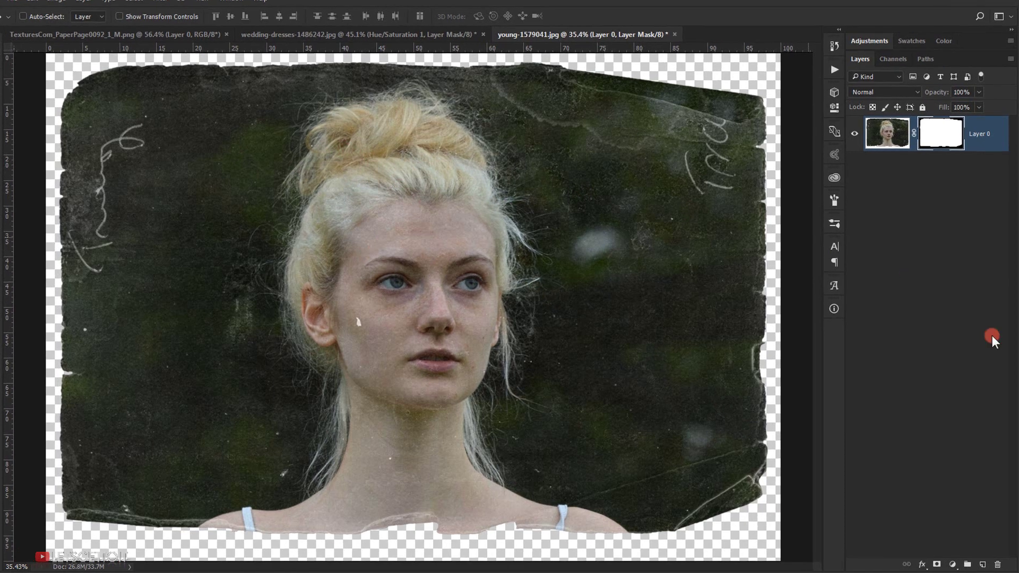
Add a Hue/Saturation adjustment layer above the portrait with Colorize on and the hue set to 50
{"action": "left_click", "coordinate": [952, 564]}
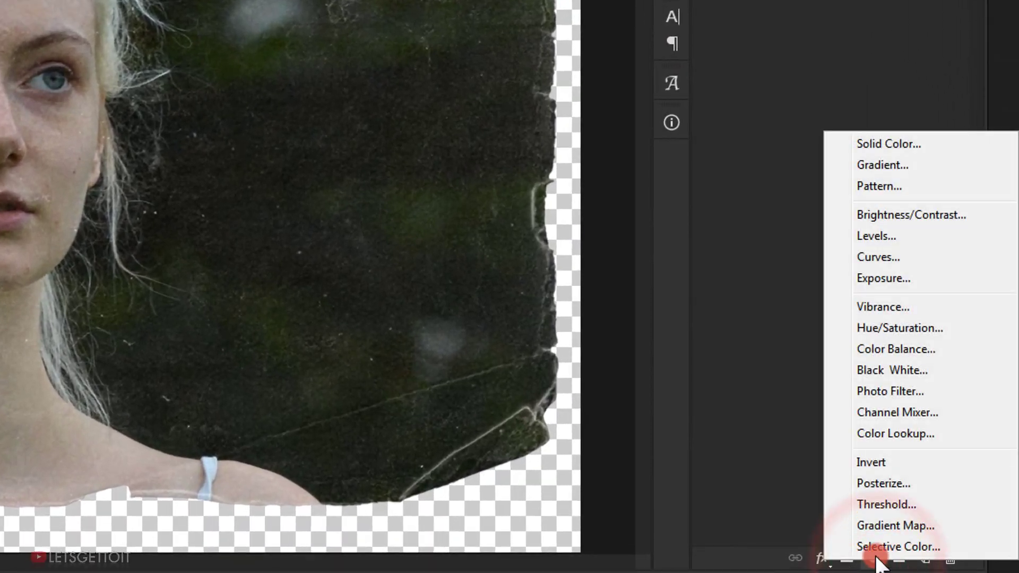
{"action": "left_click", "coordinate": [893, 327]}
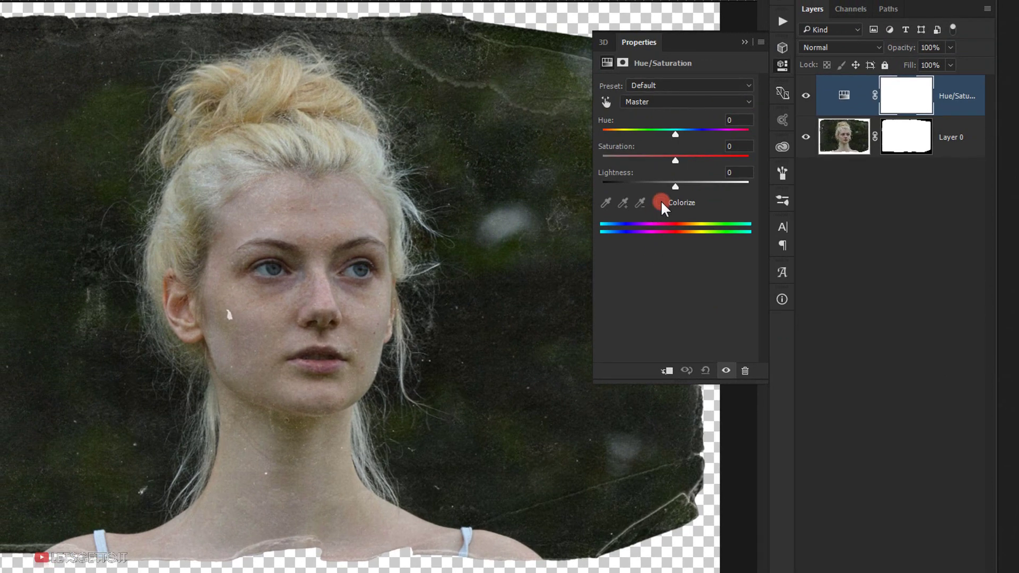
{"action": "left_click", "coordinate": [660, 202]}
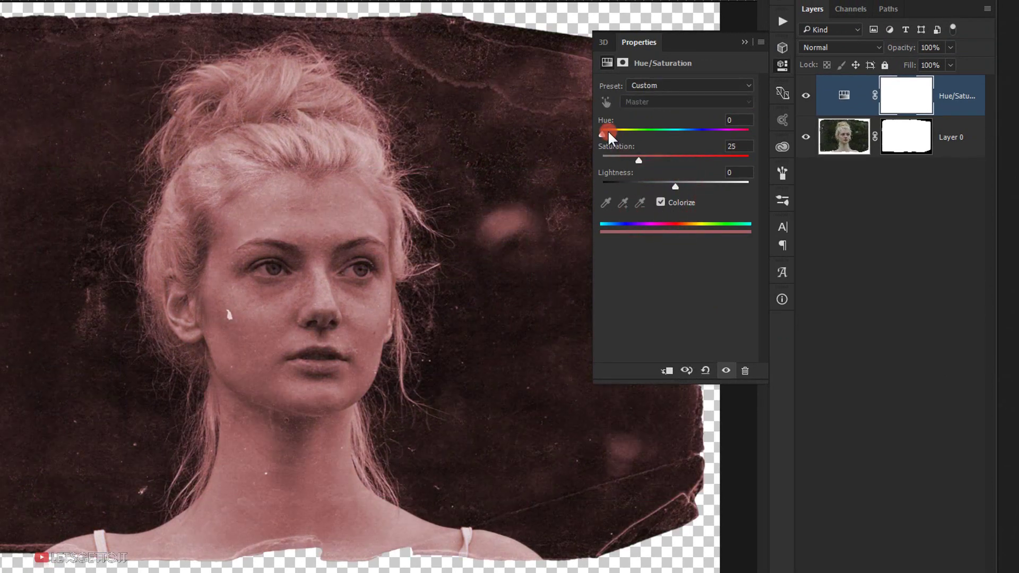
{"action": "left_click_drag", "start_coordinate": [602, 130], "coordinate": [622, 129]}
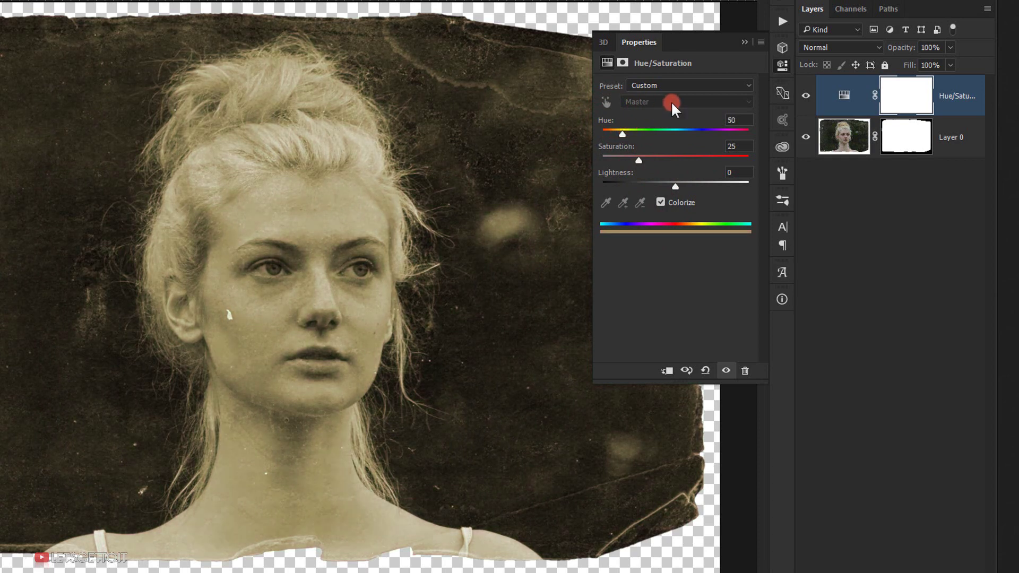
{"action": "left_click", "coordinate": [745, 42]}
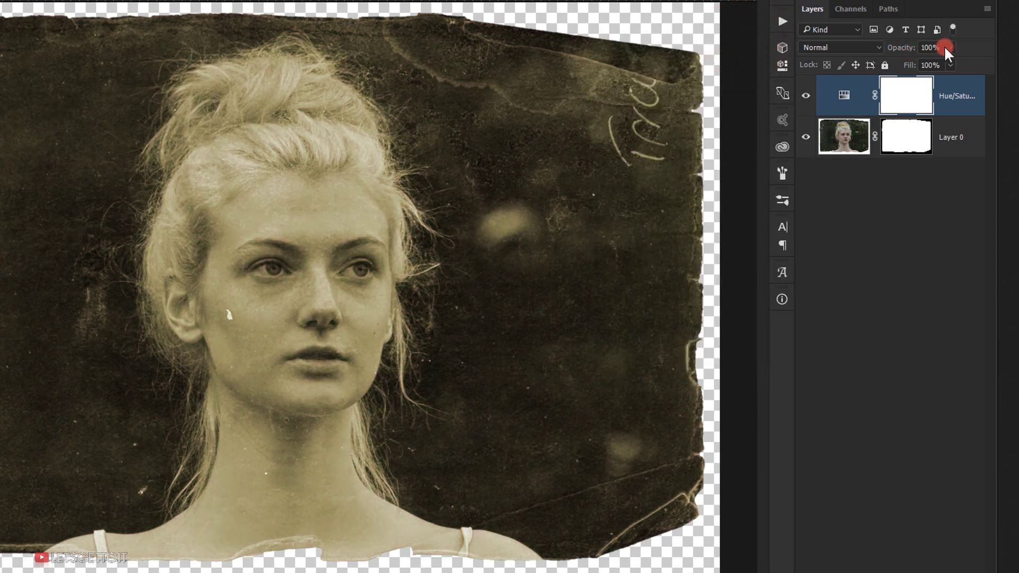
Reduce the Hue/Saturation adjustment layer's opacity to 50%
{"action": "left_click", "coordinate": [940, 46]}
{"action": "type", "text": "5"}
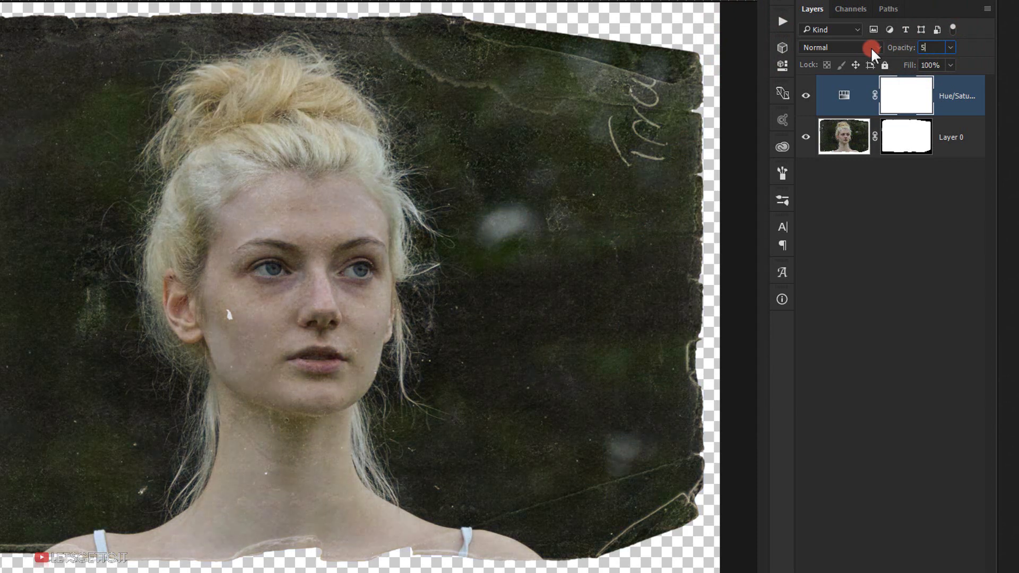
{"action": "type", "text": "0"}
{"action": "key", "text": "Return"}
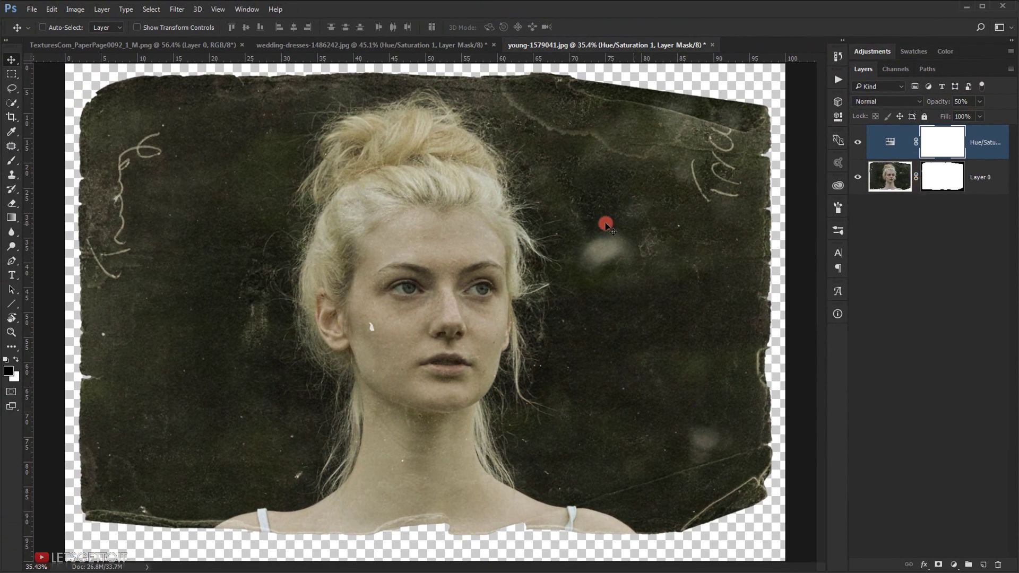
Review the aged portrait and compare it with the wedding portrait document
{"action": "scroll", "coordinate": [524, 229], "scroll_direction": "down", "scroll_amount": 1}
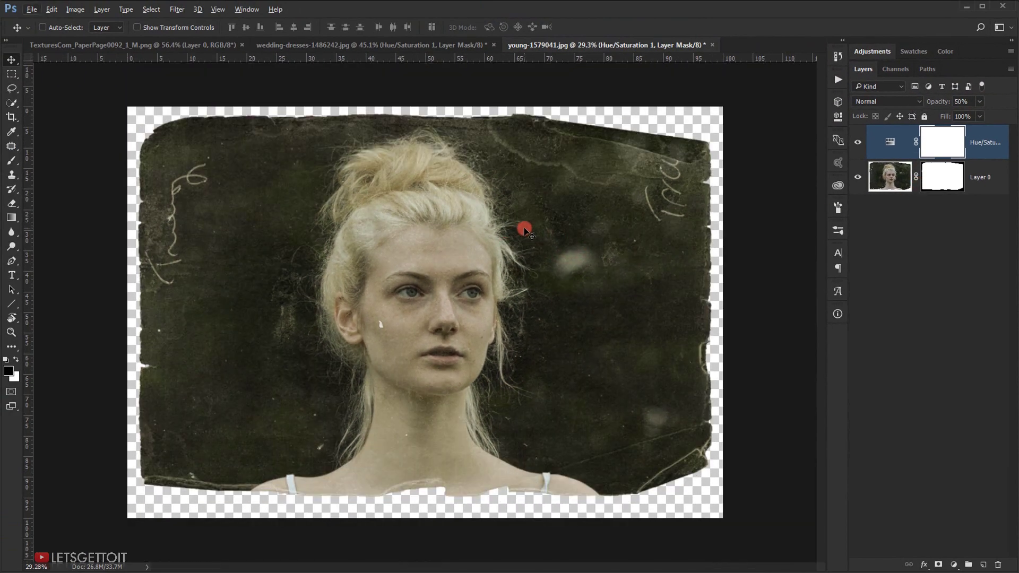
{"action": "scroll", "coordinate": [526, 229], "scroll_direction": "up", "scroll_amount": 1}
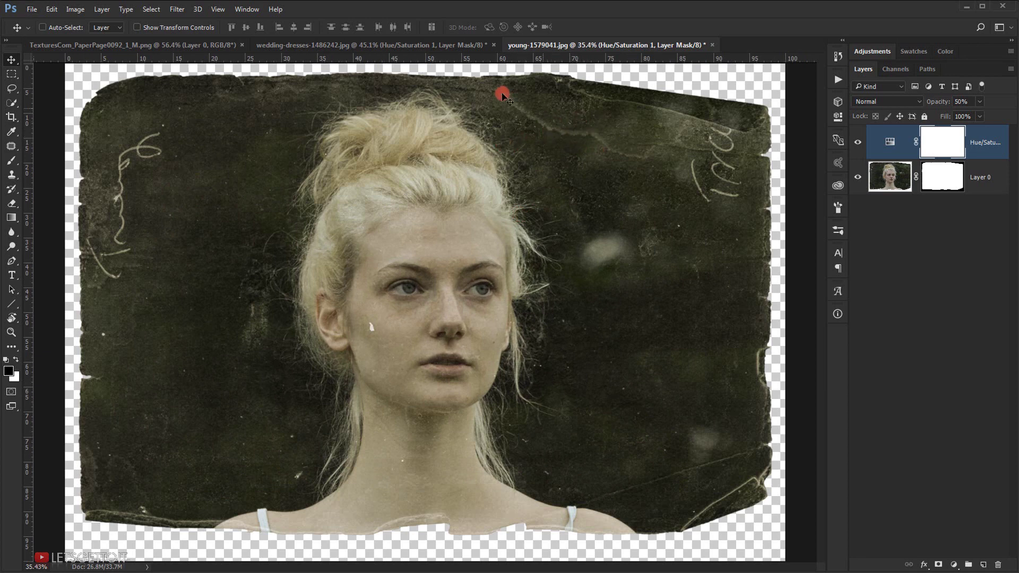
{"action": "left_click", "coordinate": [435, 44]}
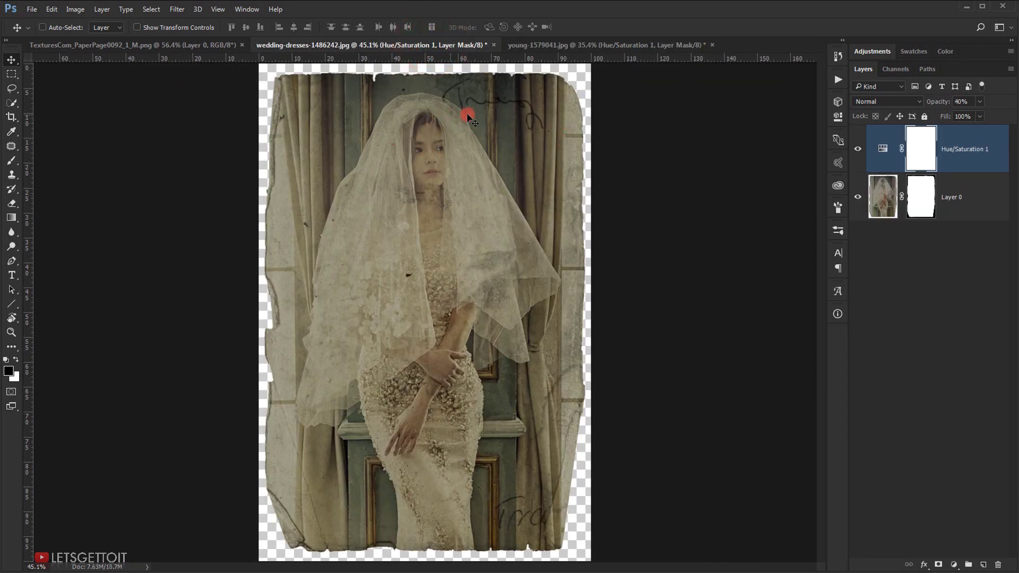
{"action": "left_click", "coordinate": [558, 44]}
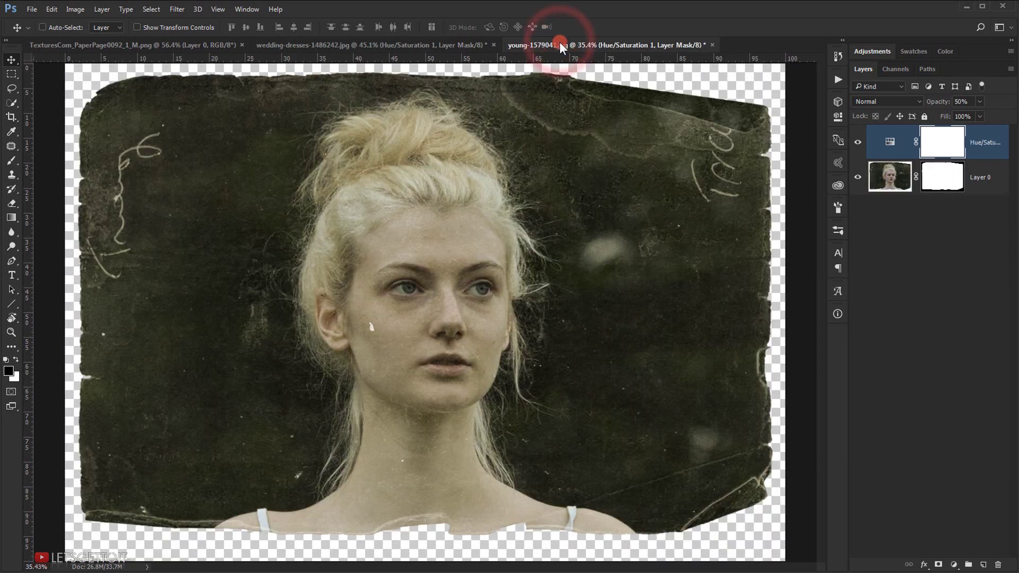